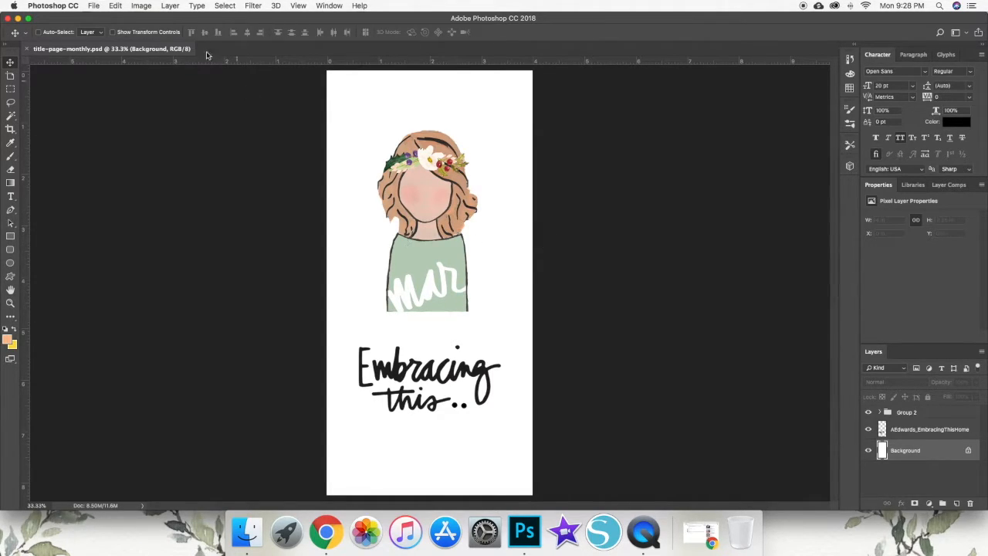
- Open BelovedSoc_TwinkleLights_p2.pdf from the Planner Digitals folder in the digital kits collection under Documents
click(94, 7)
click(109, 29)
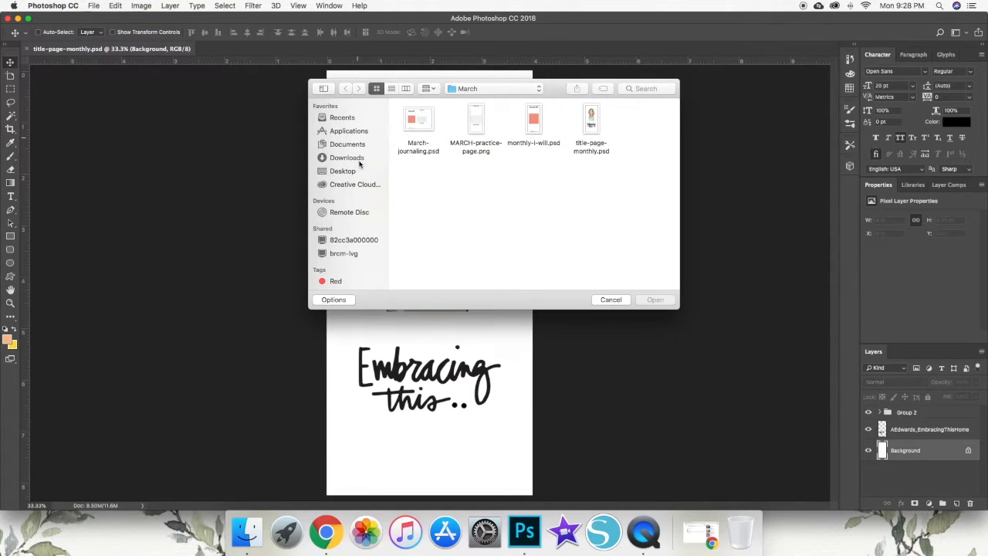
click(347, 144)
double_click(420, 122)
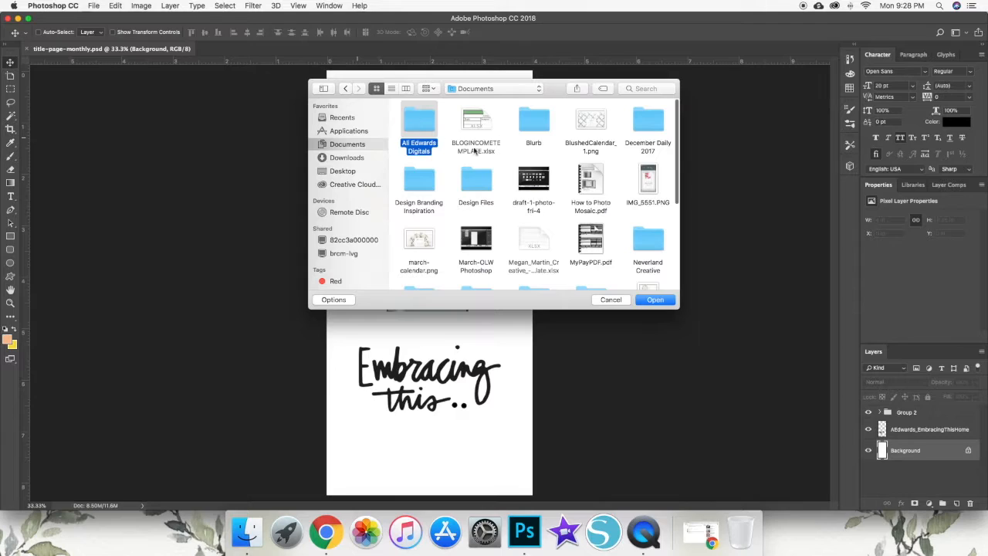
scroll(595, 236, down, 2)
scroll(606, 244, up, 1)
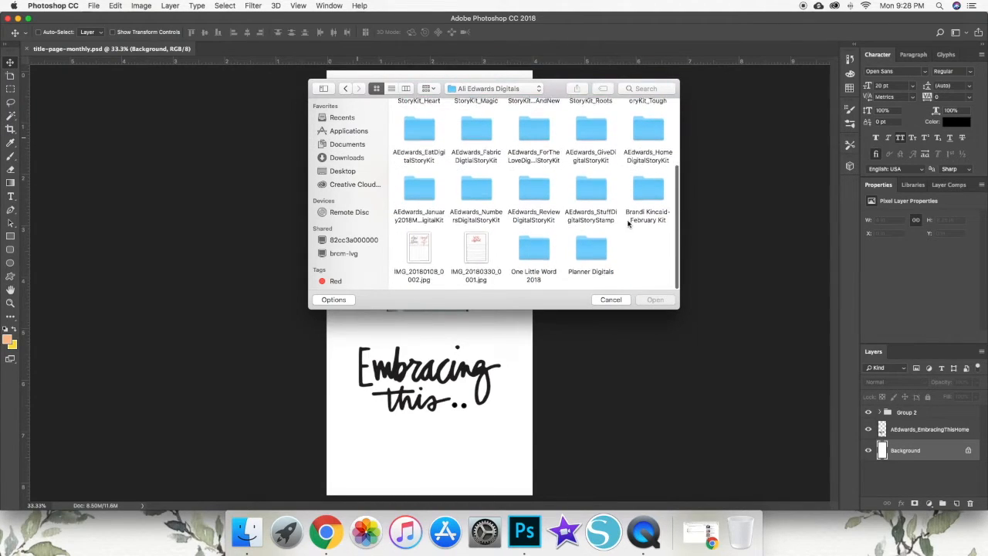
double_click(591, 248)
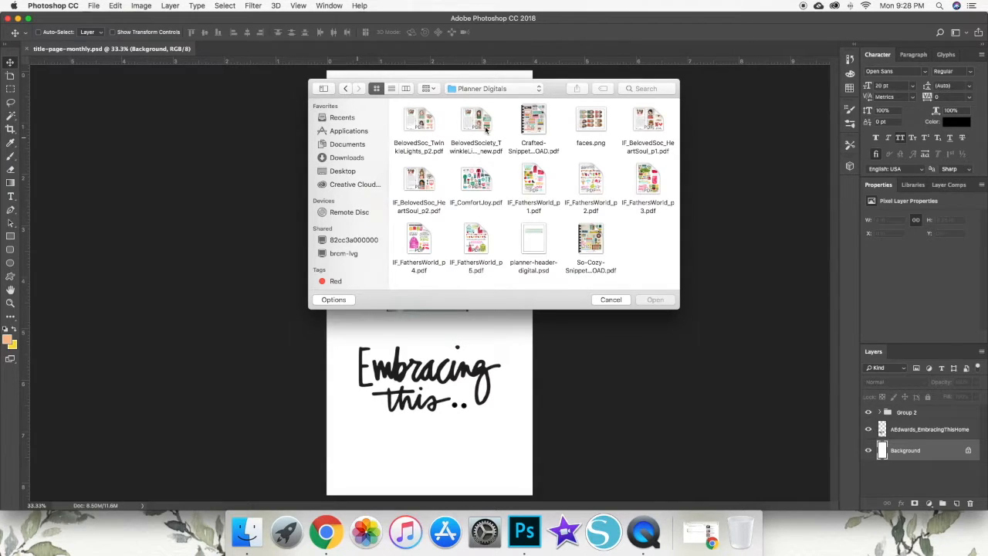
drag(528, 91, 559, 96)
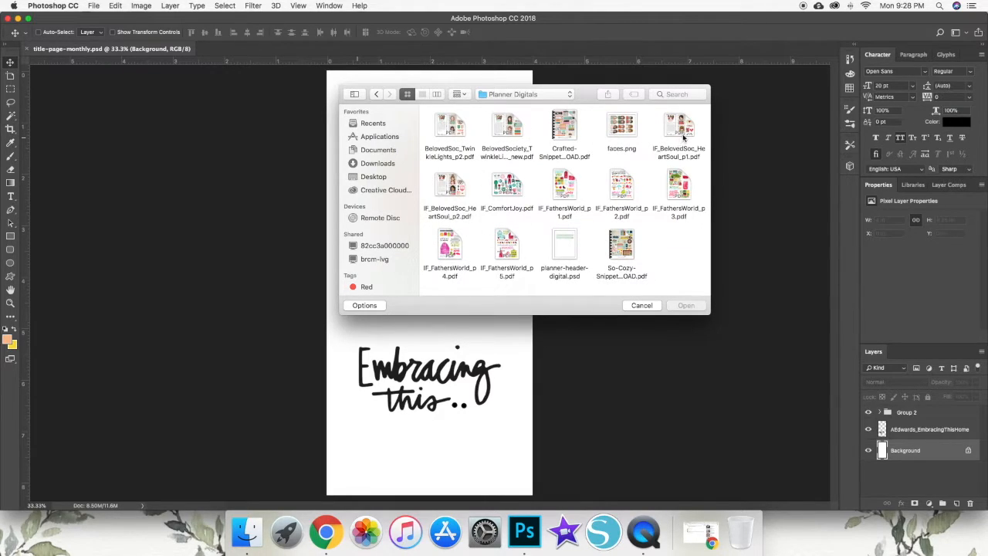
click(455, 133)
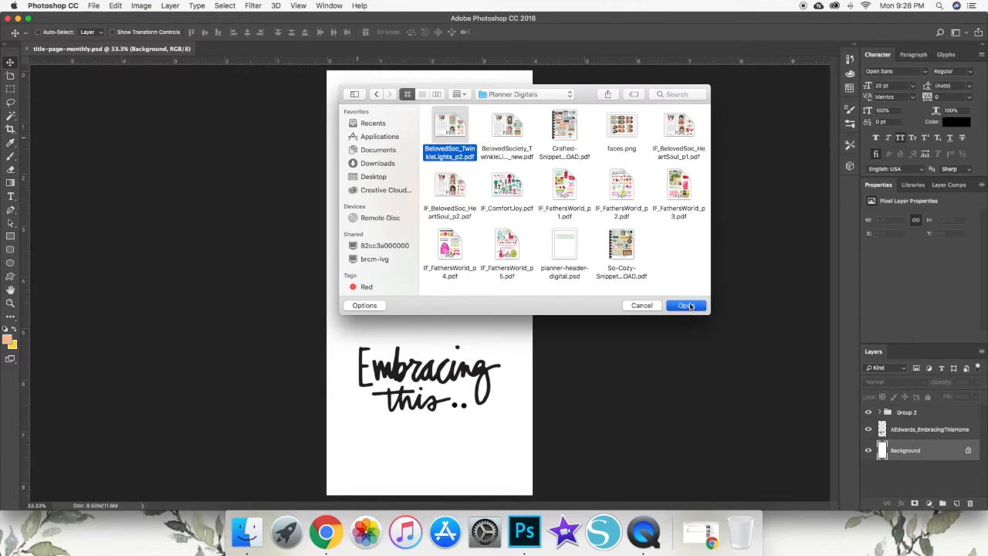
click(686, 305)
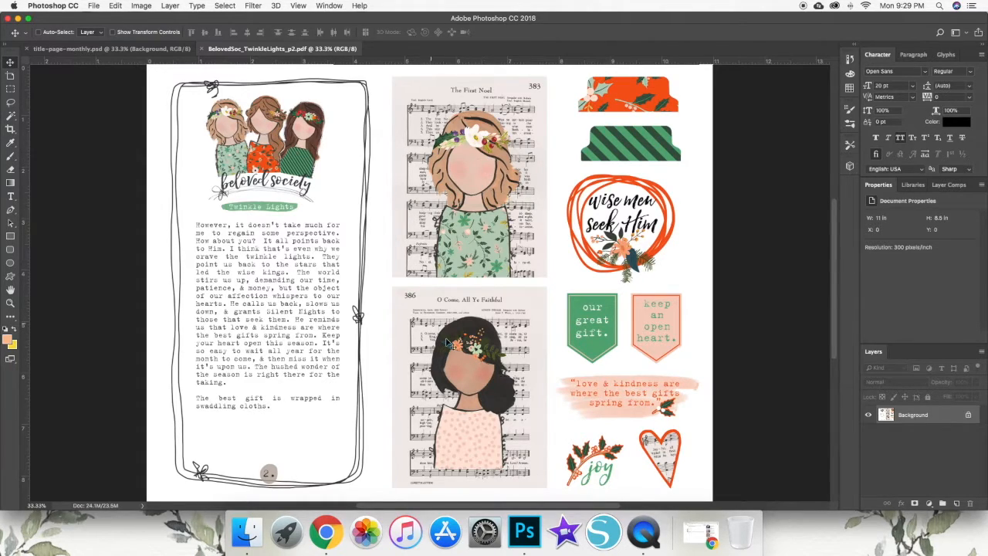
- Compare the illustrated girl in title-page-monthly.psd with the original artwork on the Twinkle Lights PDF page
scroll(478, 363, left, 1)
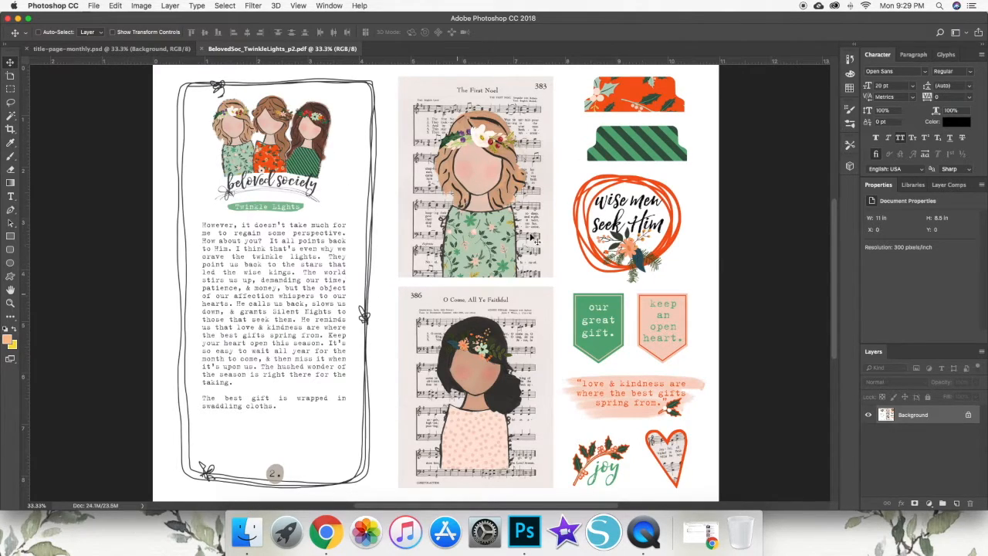
click(73, 49)
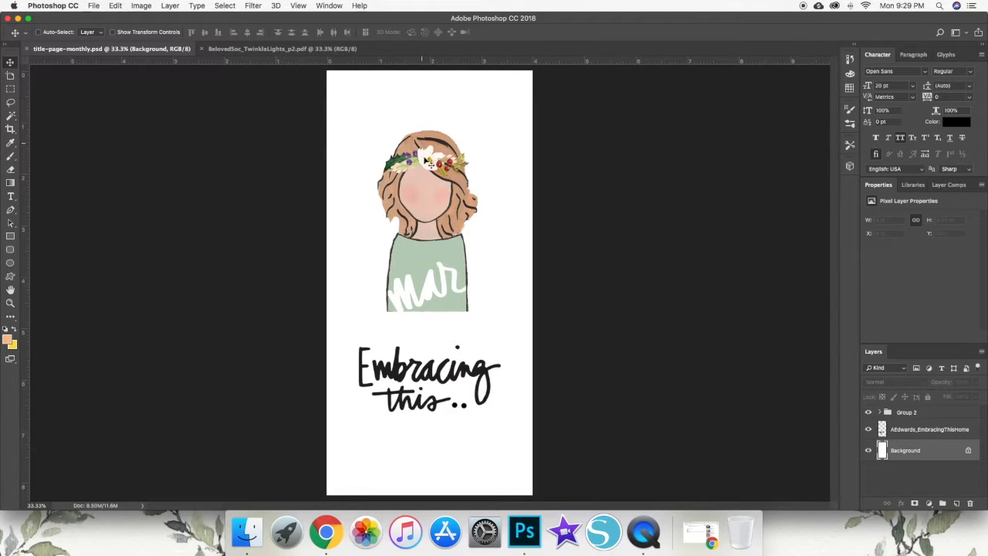
click(298, 48)
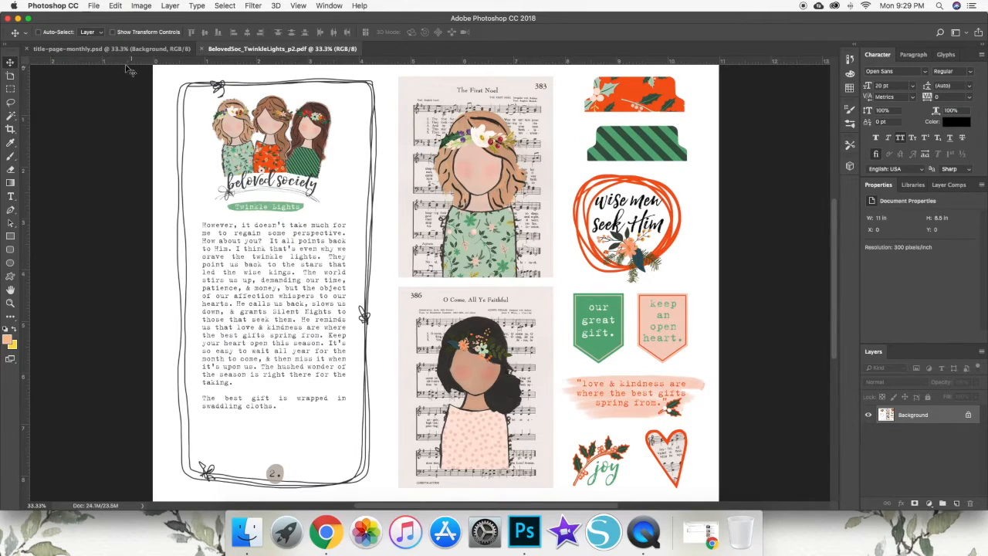
click(101, 48)
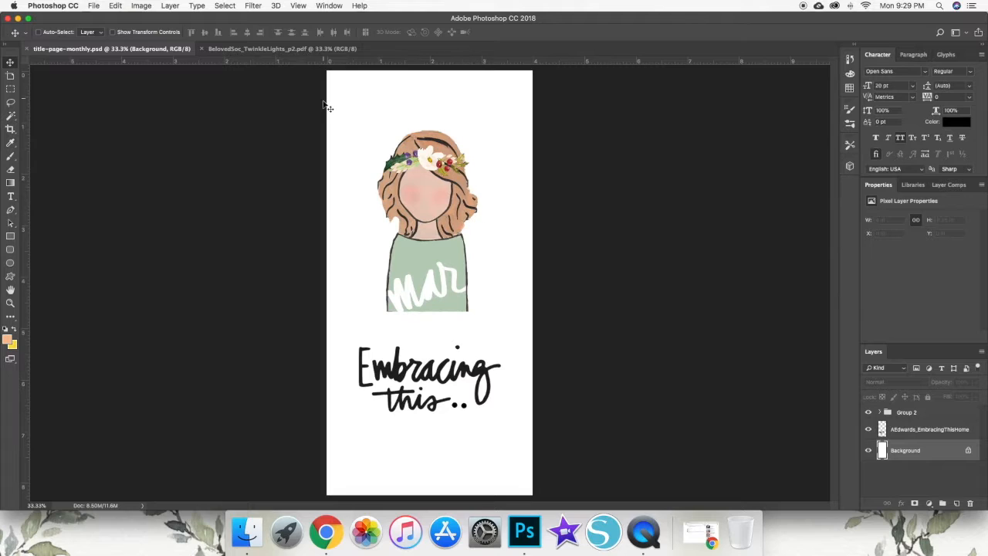
click(296, 48)
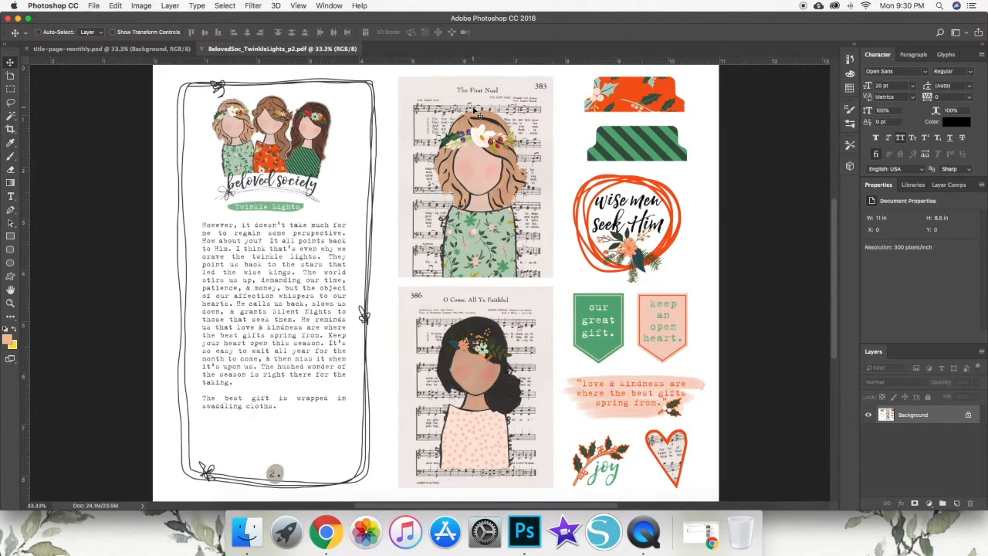
click(176, 51)
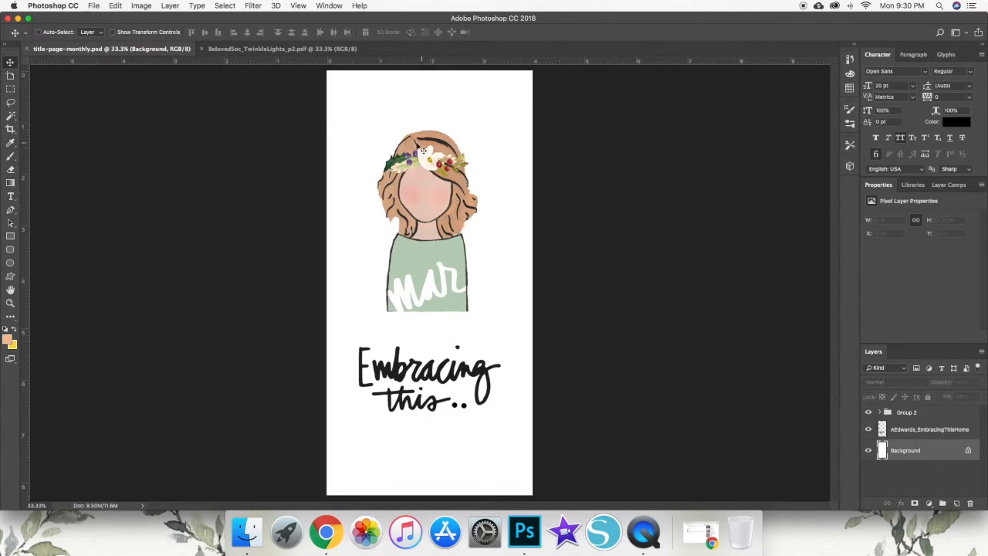
click(279, 49)
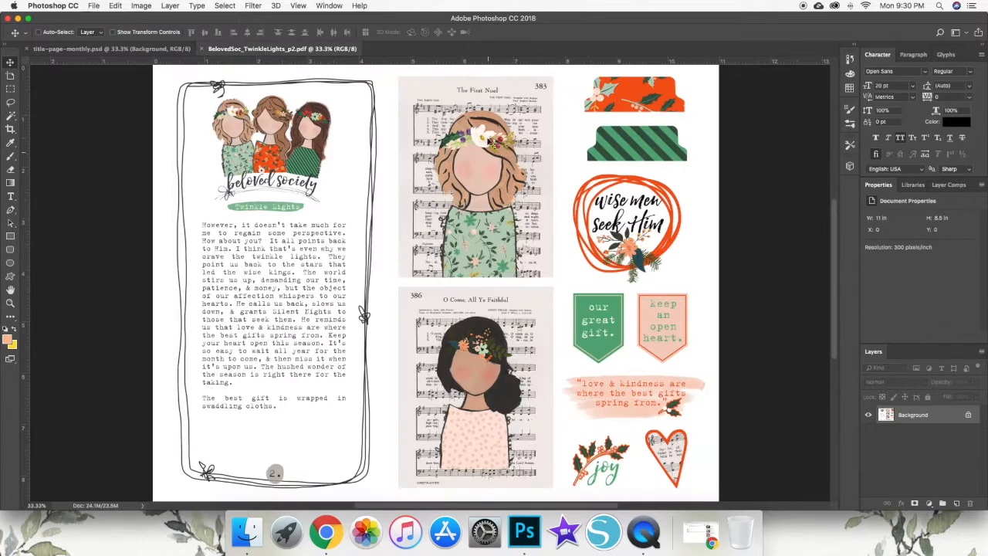
click(154, 48)
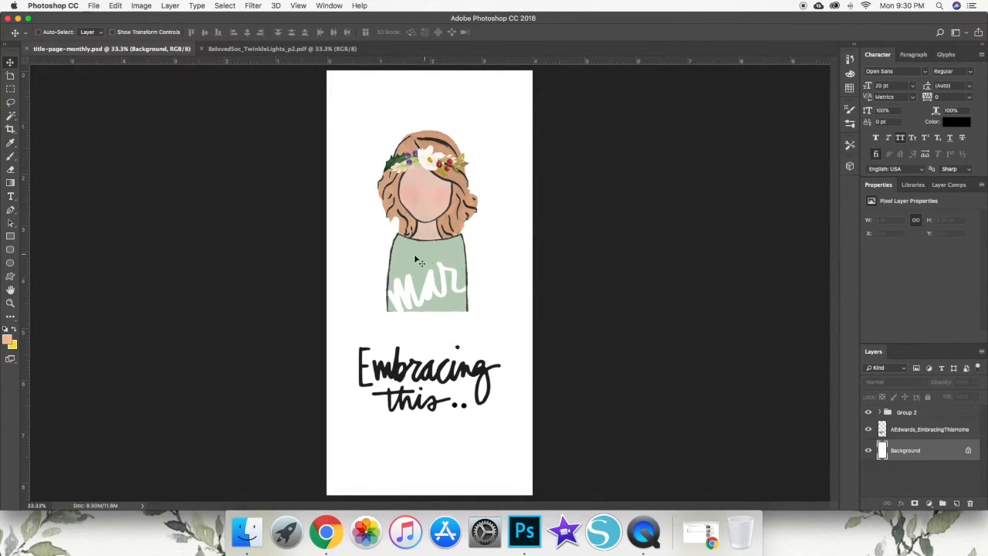
click(279, 49)
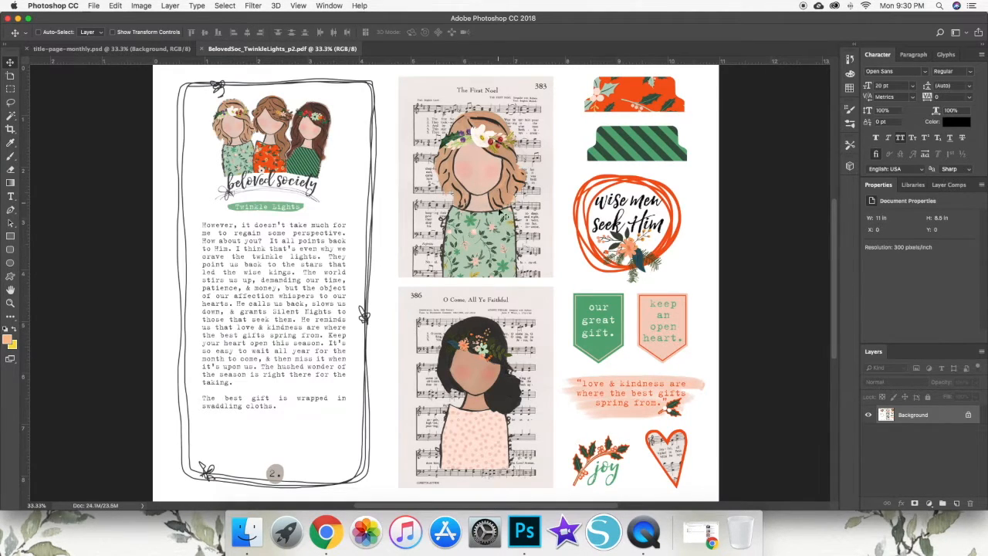
scroll(500, 223, right, 5)
scroll(424, 243, left, 6)
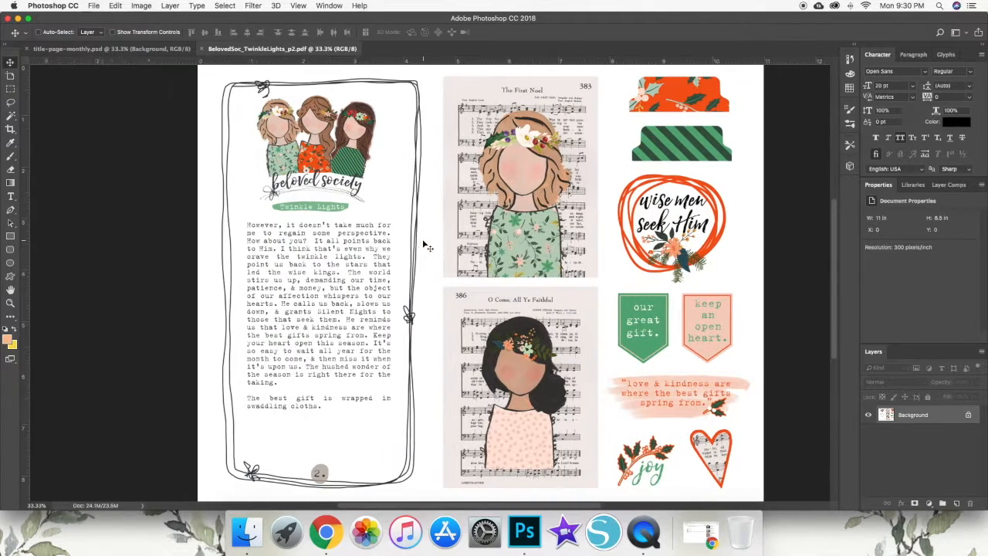
scroll(426, 245, right, 4)
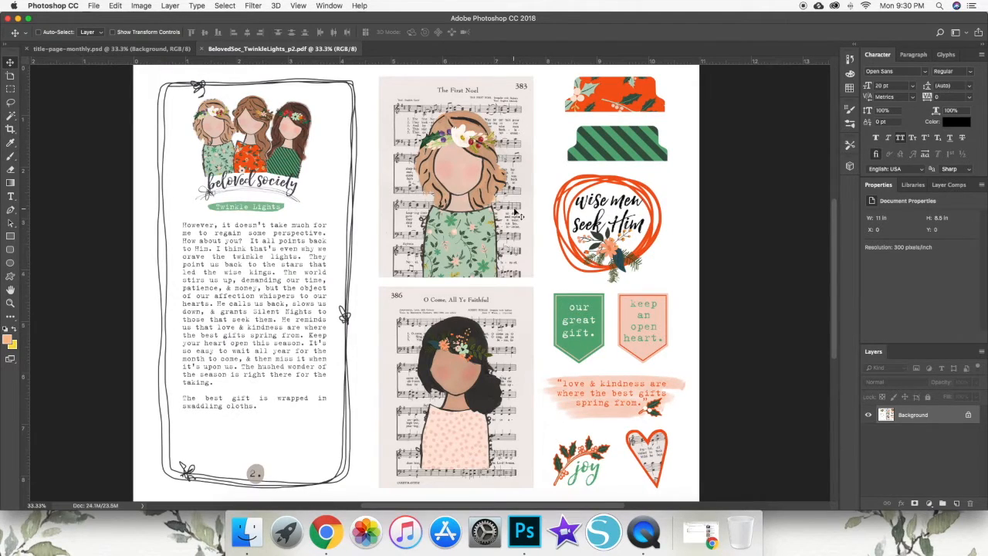
scroll(517, 212, right, 2)
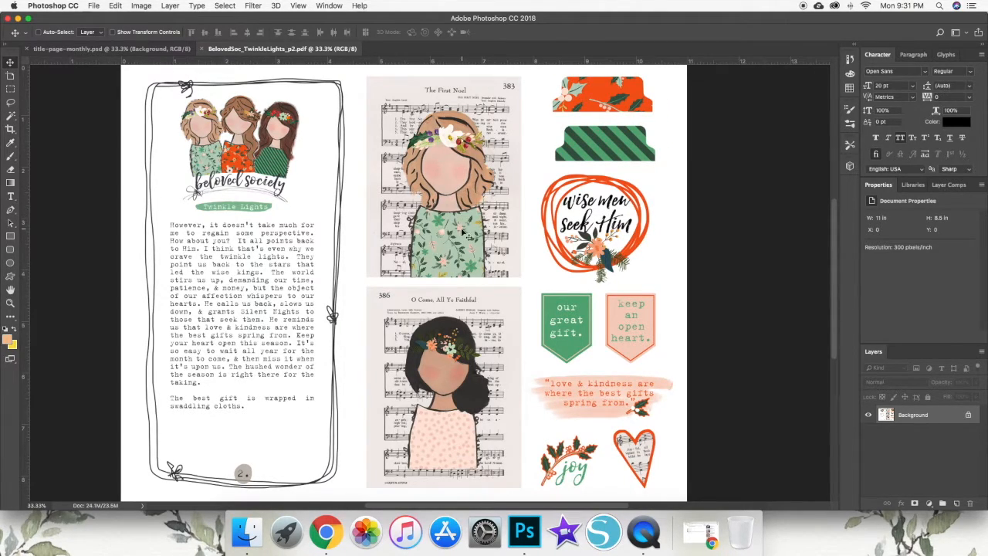
click(108, 48)
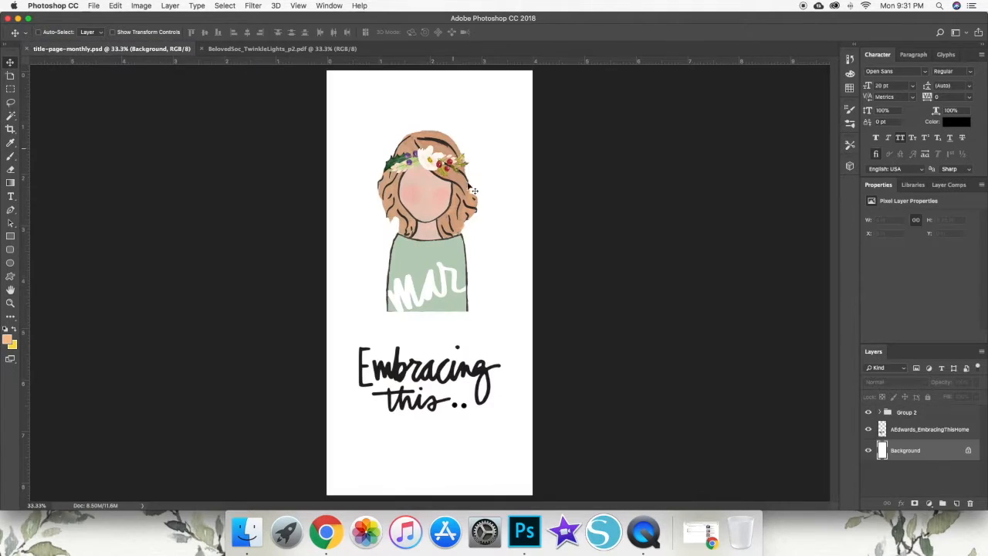
- Copy the "wise men seek Him" graphic from the PDF page to its own layer using a rectangular selection, checking it with the background hidden
click(287, 49)
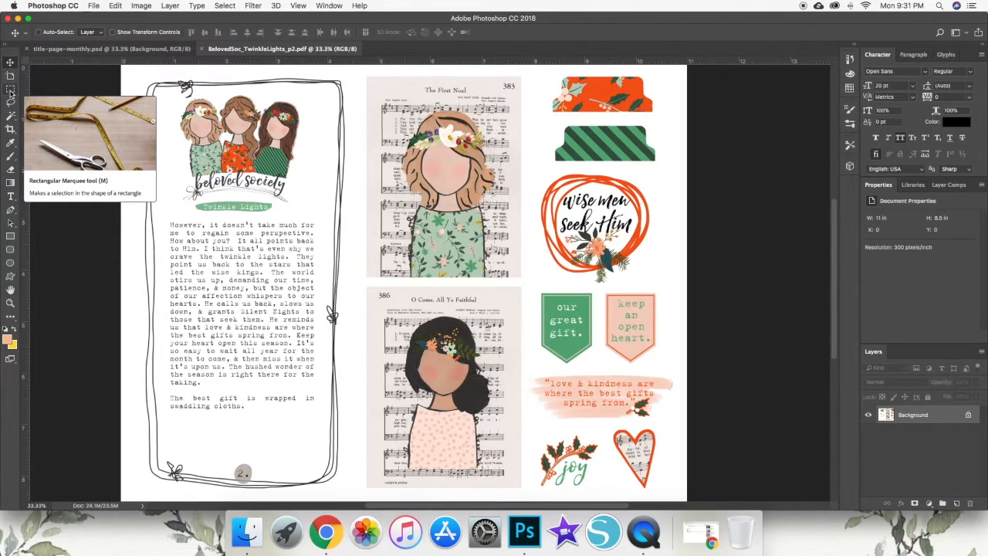
click(10, 91)
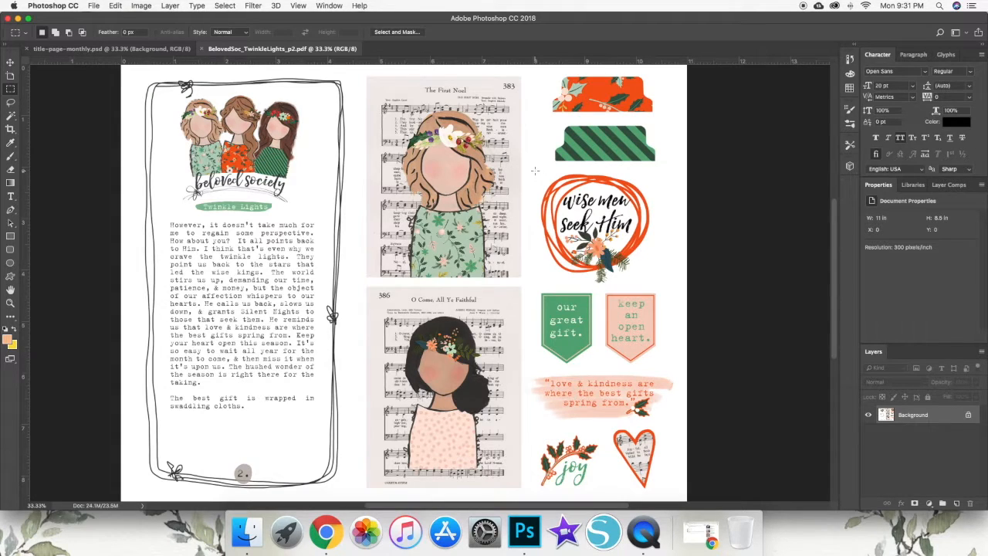
drag(652, 279, 657, 285)
right_click(592, 217)
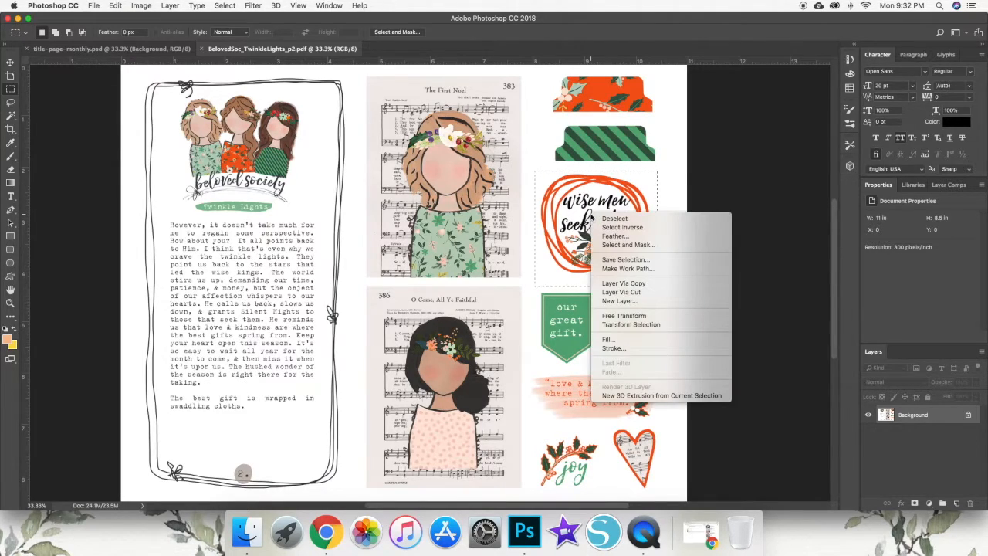
click(648, 286)
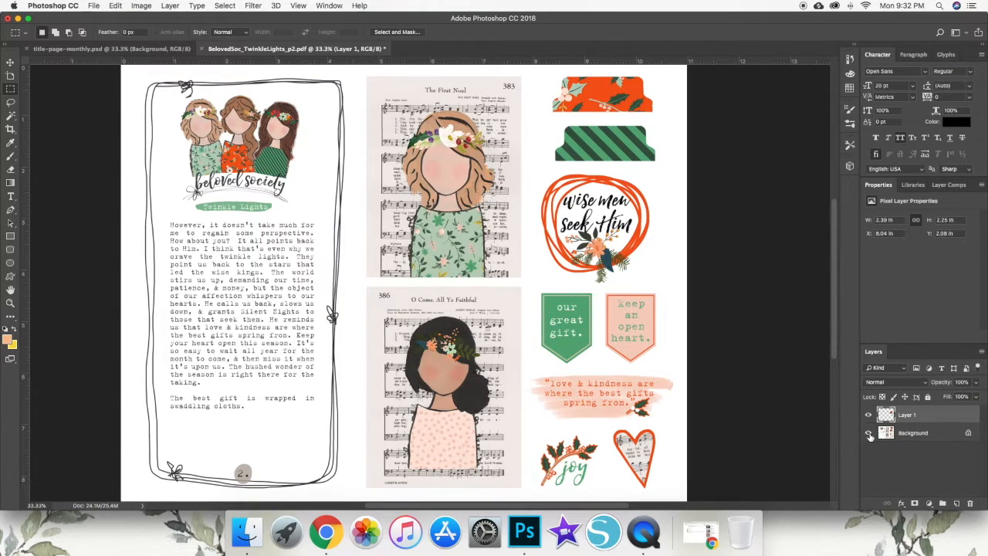
click(868, 433)
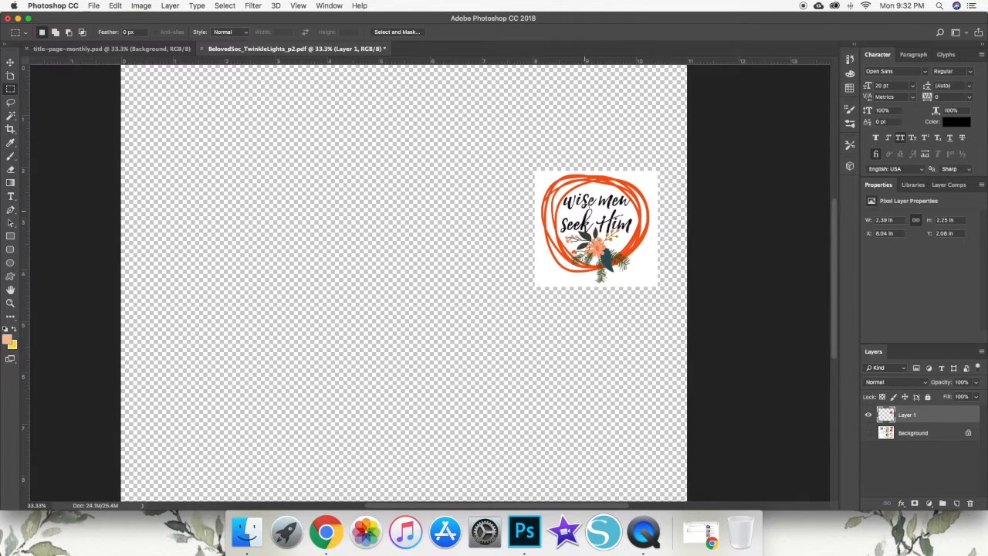
click(868, 433)
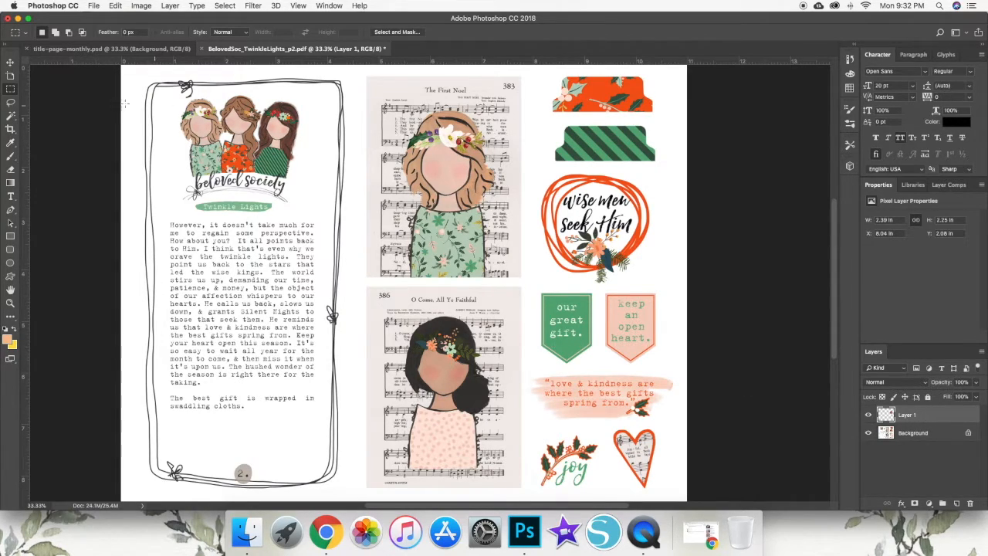
- Create a new 8.5 x 11 inch portrait document at 300 pixels/inch in RGB with a white background
click(94, 6)
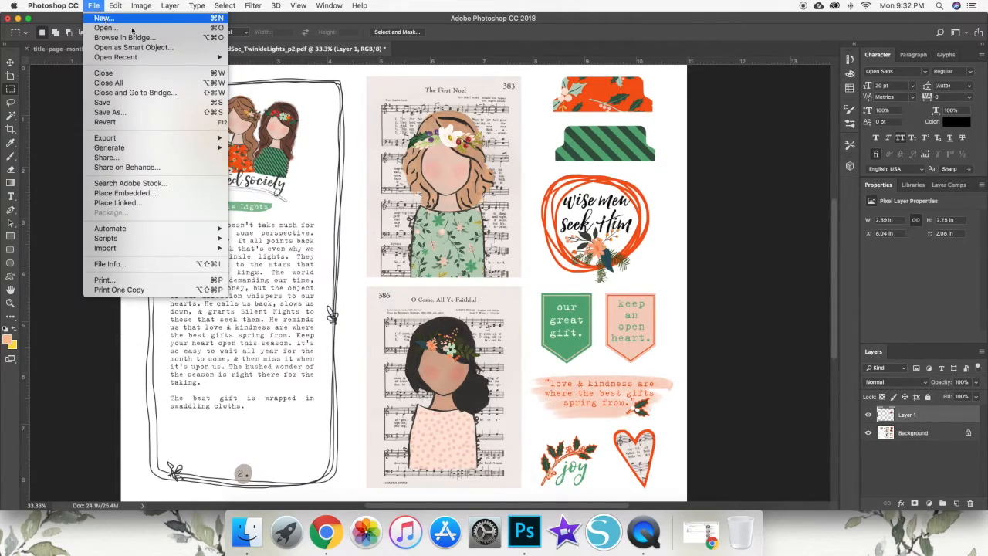
click(100, 17)
scroll(466, 160, left, 1)
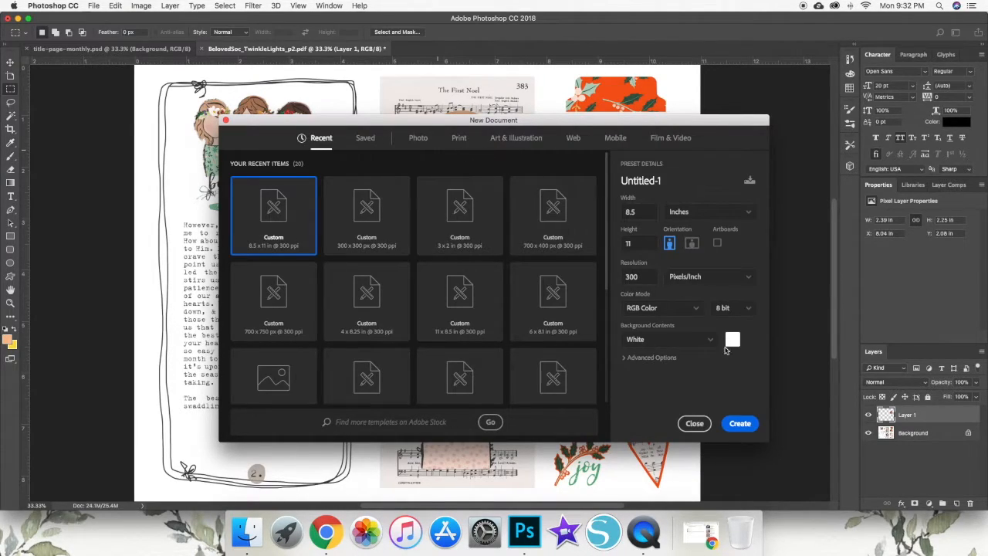
click(737, 422)
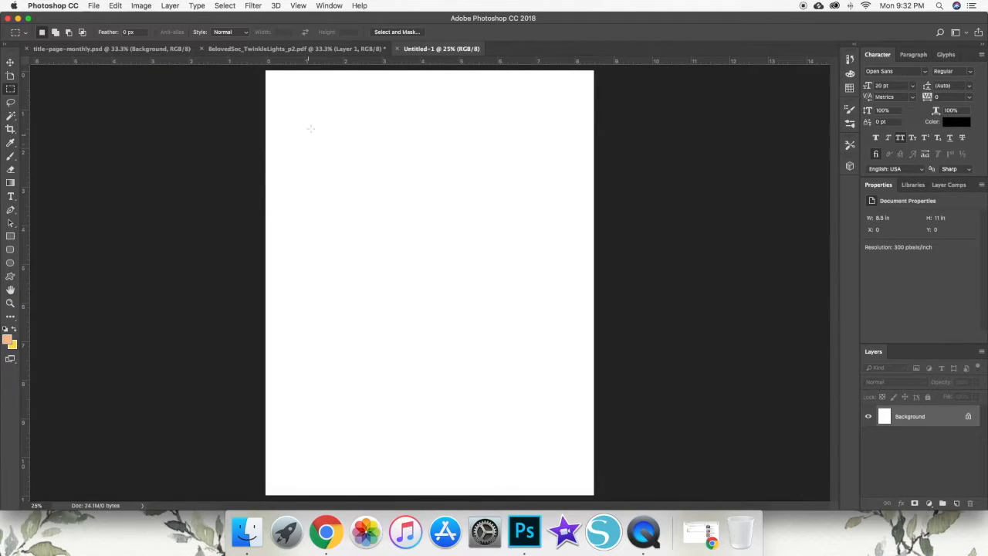
- Copy the "wise men seek Him" layer from the PDF into the upper part of the blank document
click(10, 62)
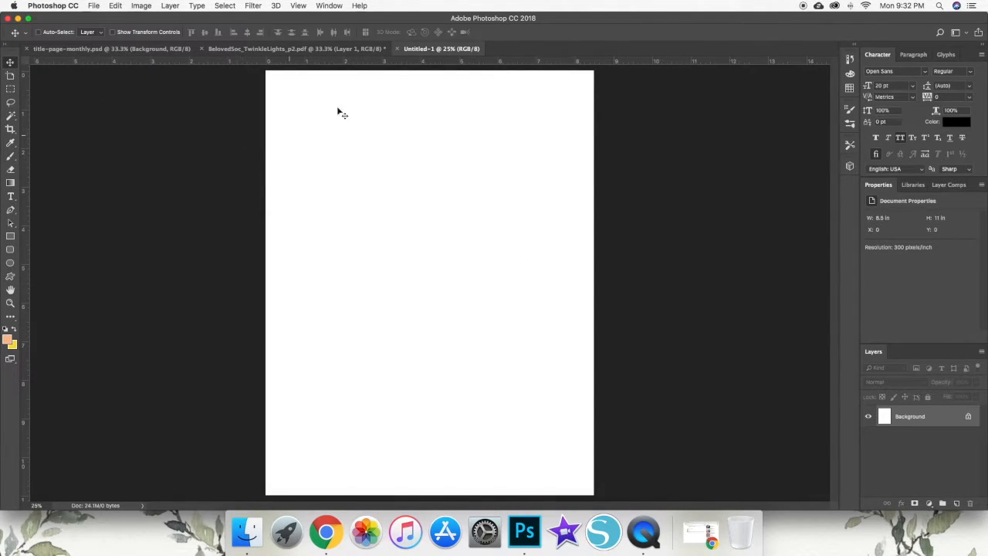
click(304, 49)
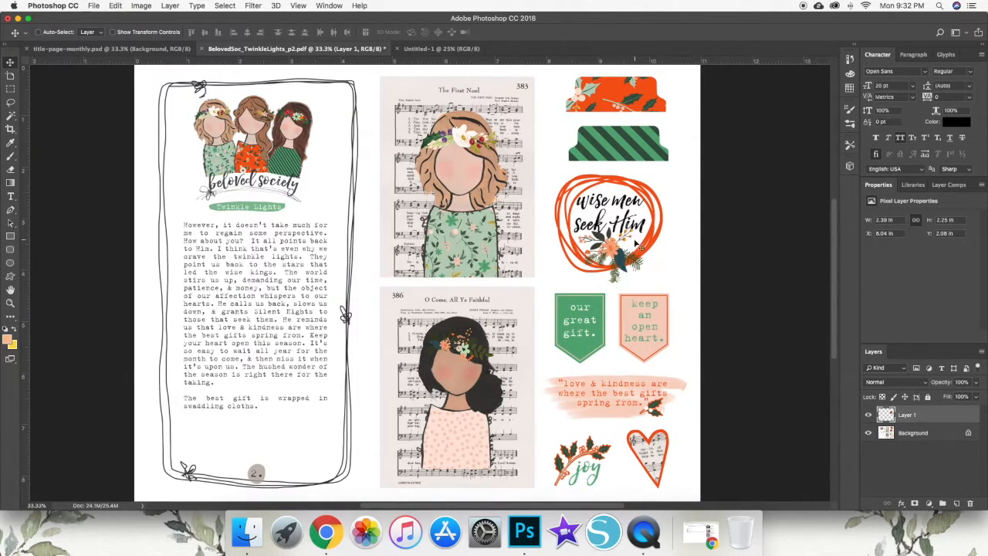
drag(589, 234, 492, 143)
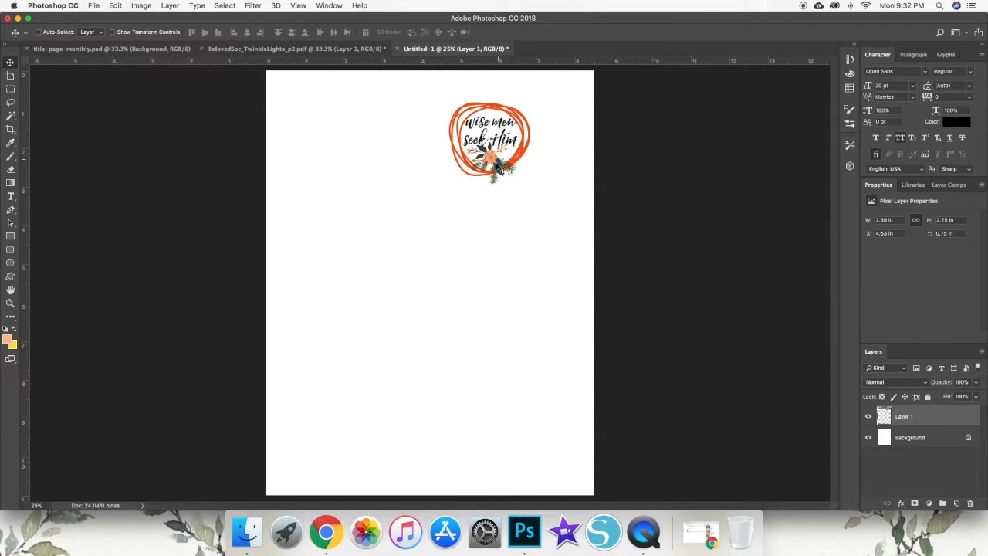
- Compare the graphic in the PDF and the new document, viewing the new document at 33.3% zoom
click(312, 48)
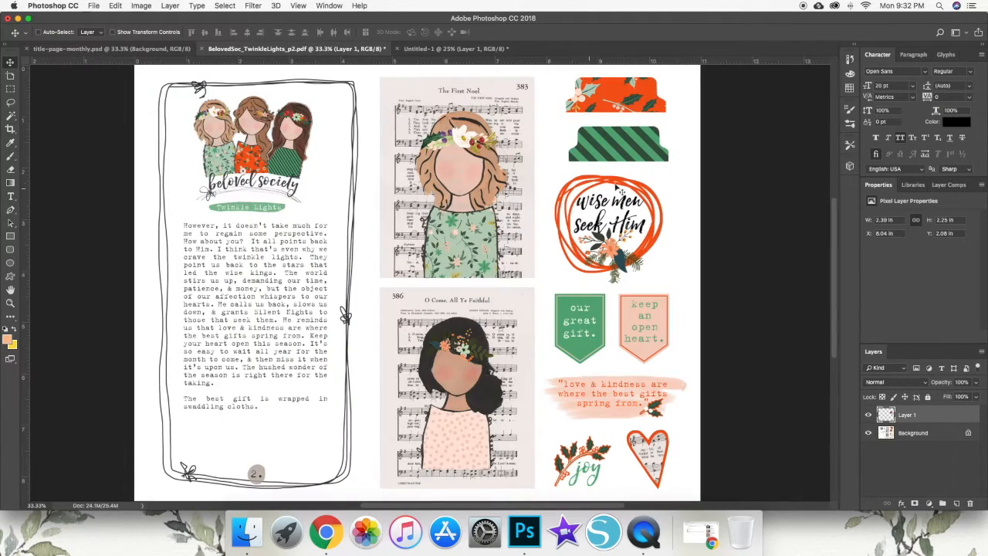
click(432, 48)
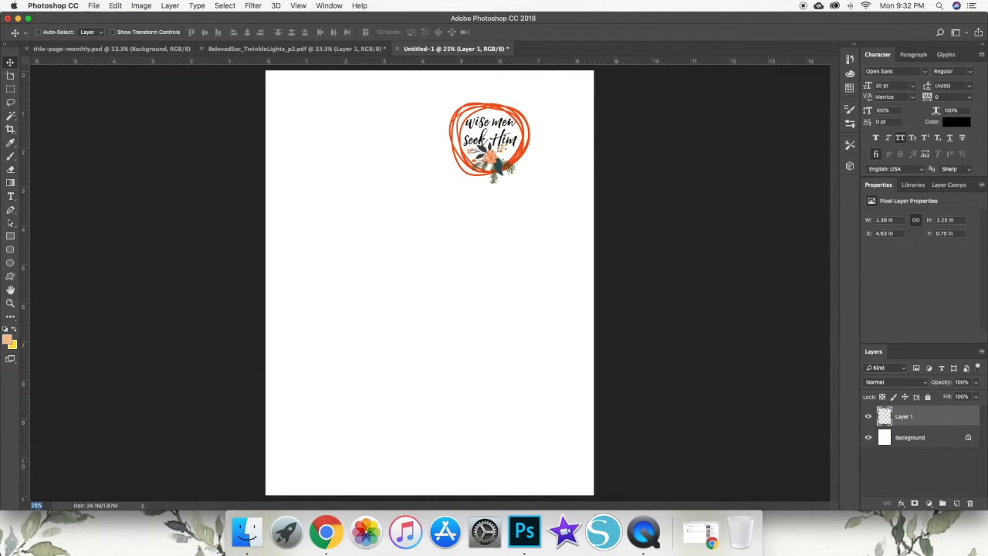
text(33.3)
key(Return)
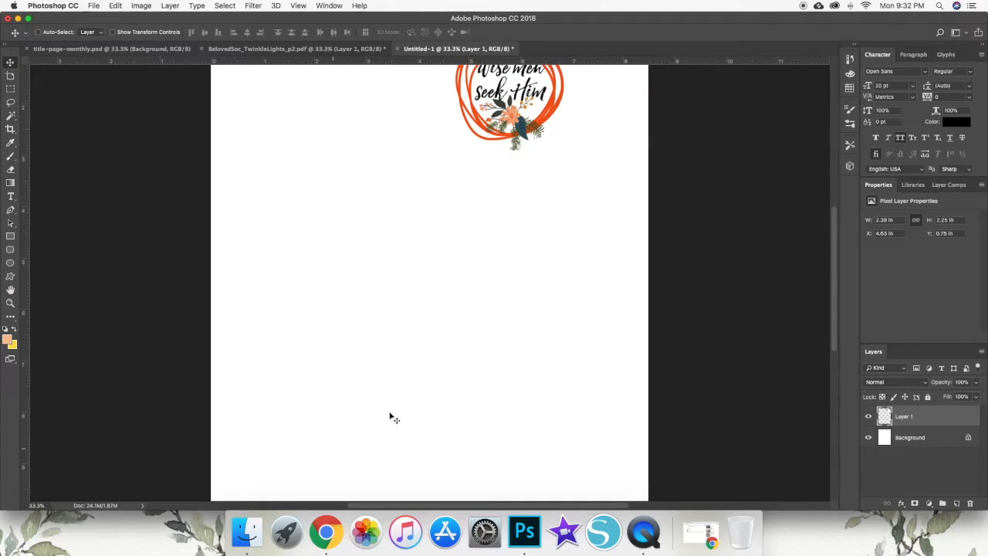
- Compare the new document, the PDF page and the finished title-page-monthly.psd design, ending on the PDF page
scroll(358, 439, up, 5)
click(314, 51)
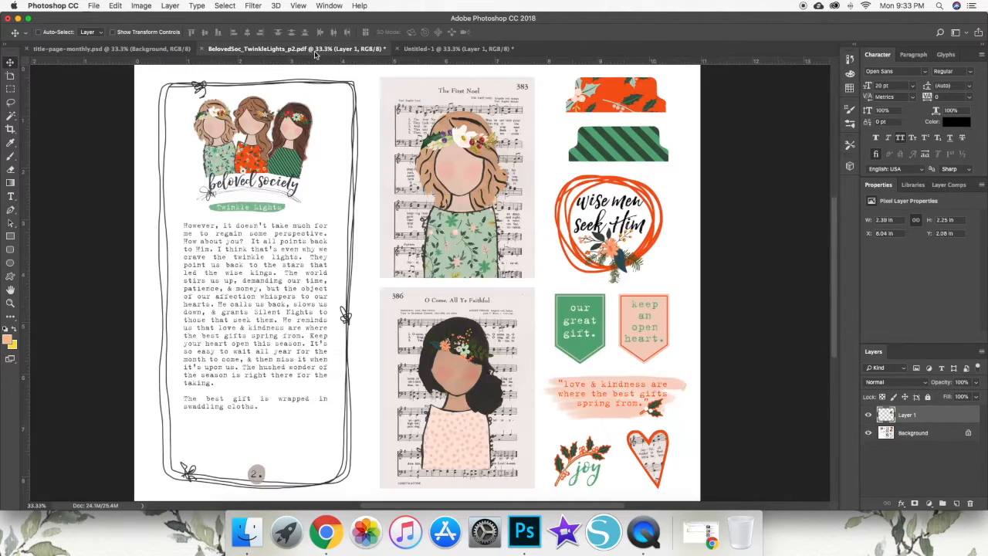
click(461, 50)
click(332, 50)
click(420, 49)
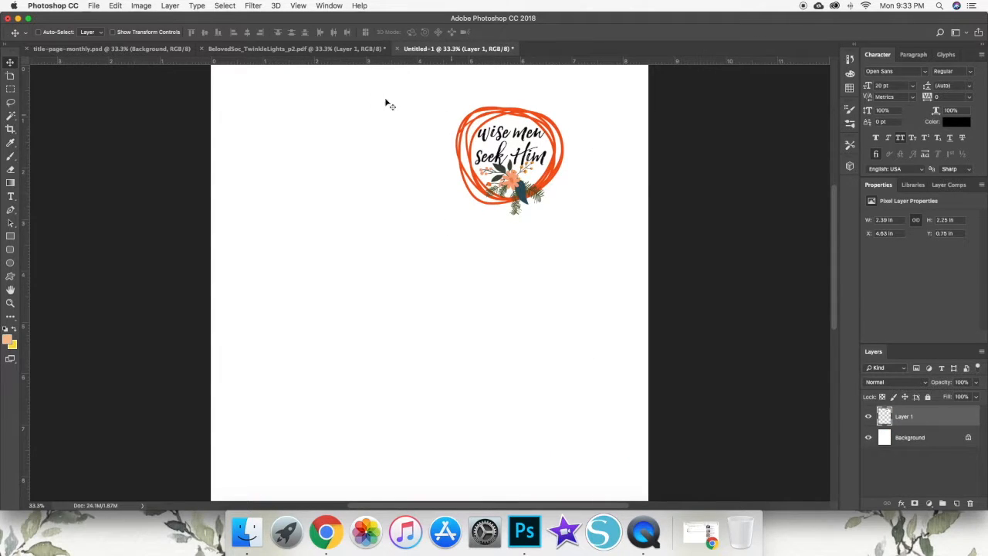
click(296, 49)
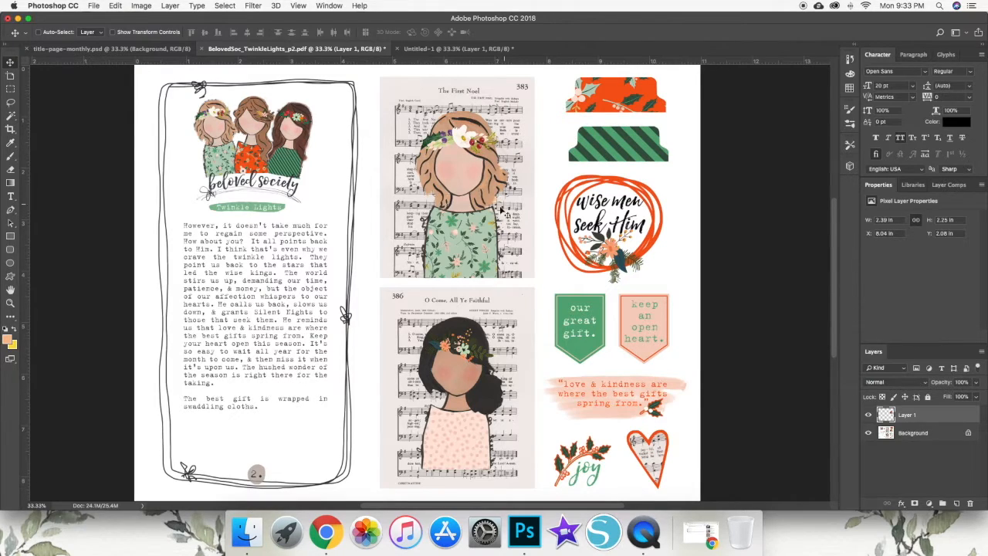
click(116, 49)
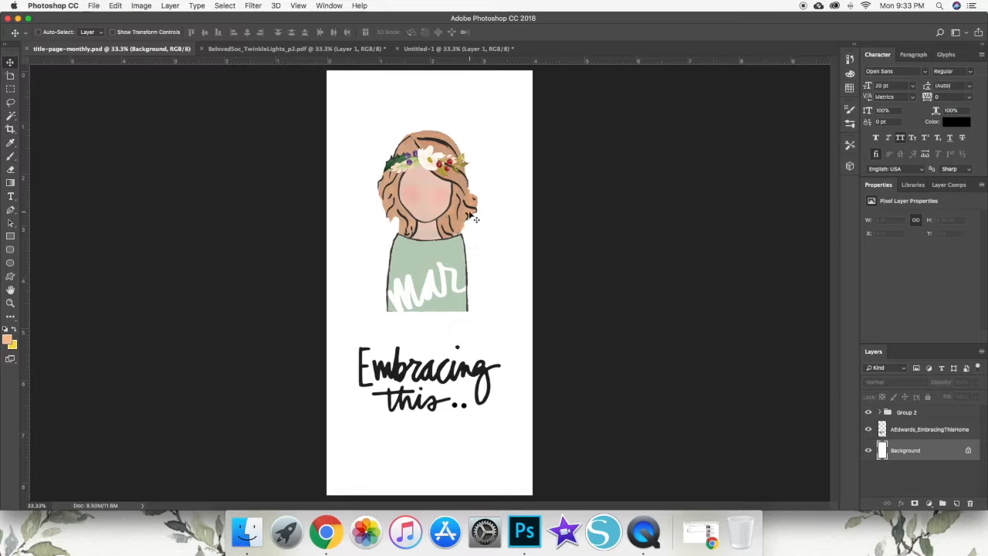
click(298, 48)
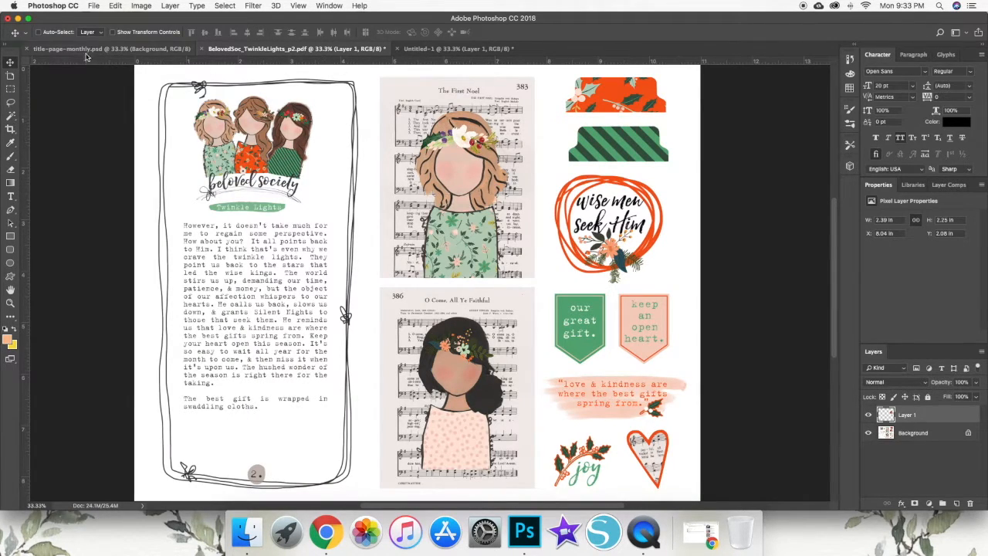
click(112, 49)
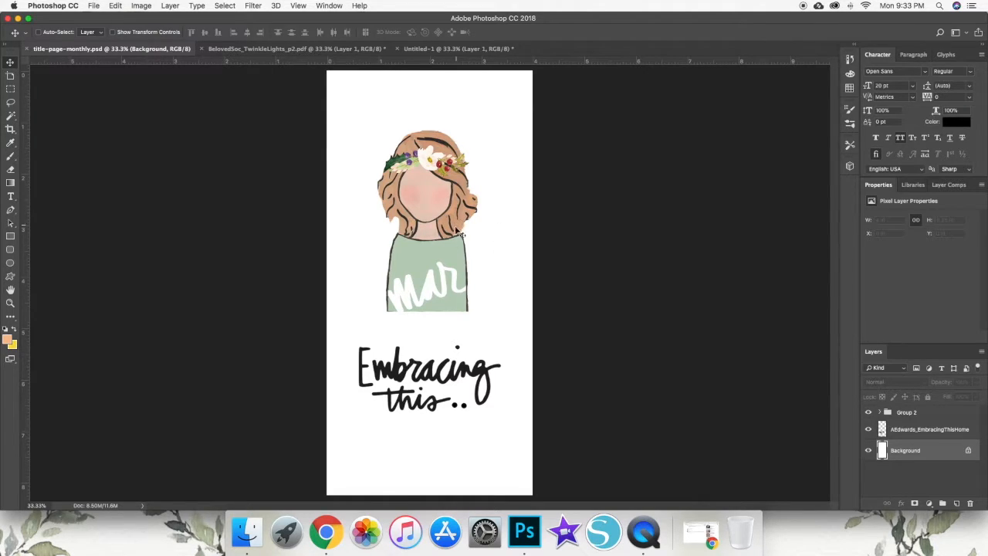
click(216, 49)
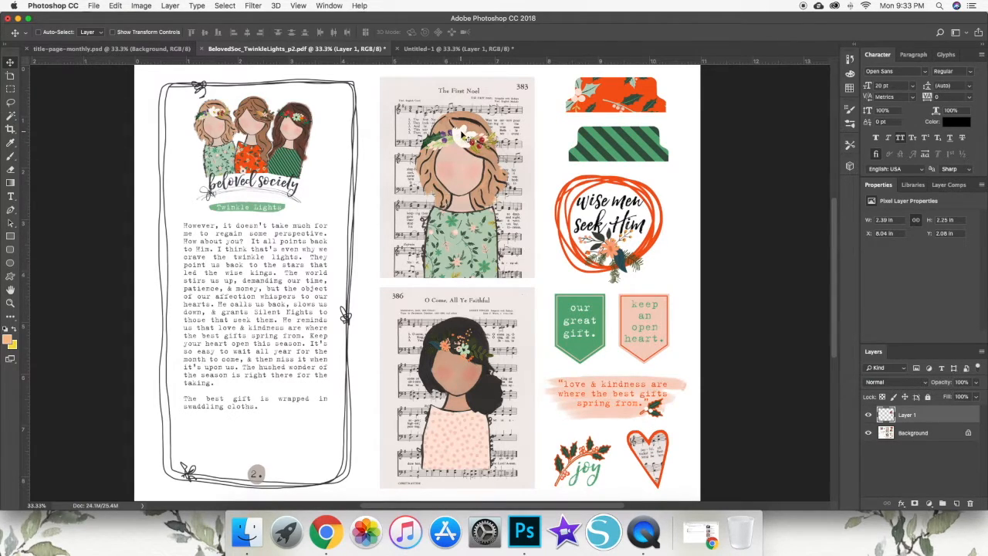
click(10, 89)
drag(410, 104, 514, 285)
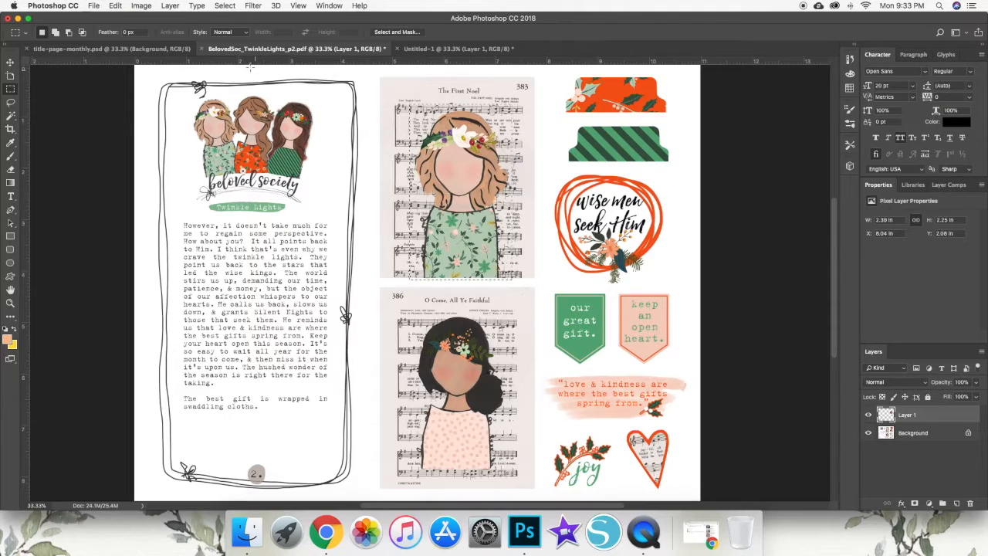
click(115, 7)
click(120, 20)
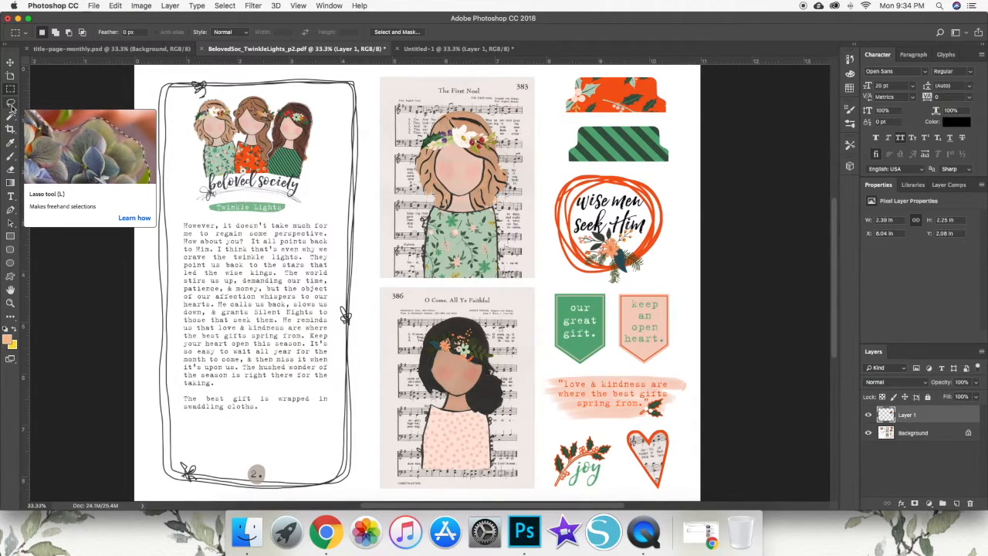
- Draw a freehand lasso selection closely around the girl in the green floral dress on "The First Noel" card
click(11, 108)
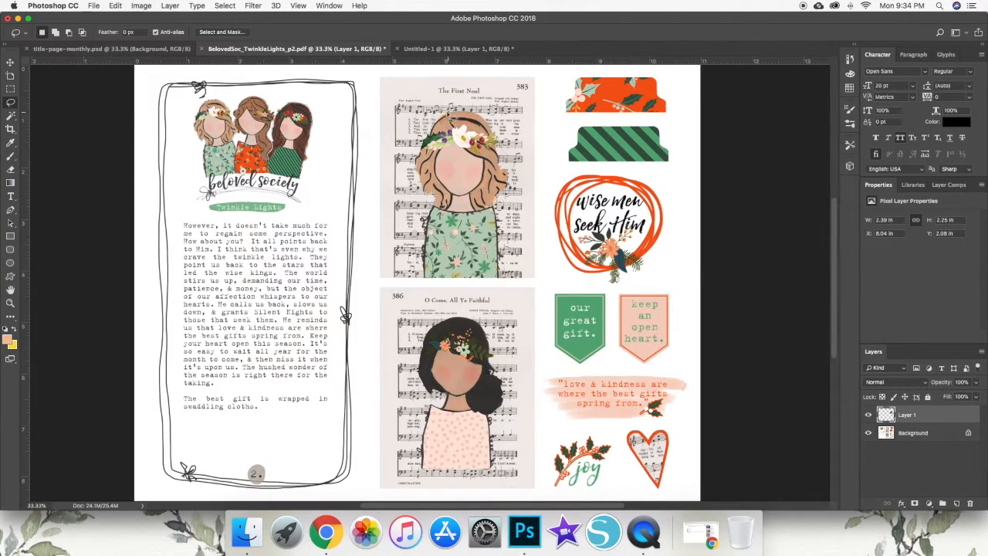
click(47, 505)
text(1)
key(Return)
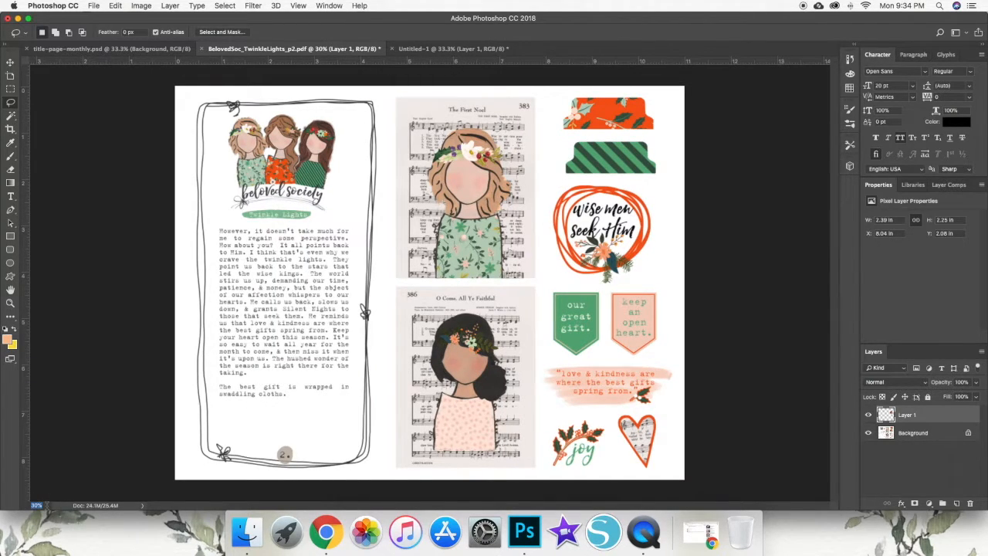
key(Return)
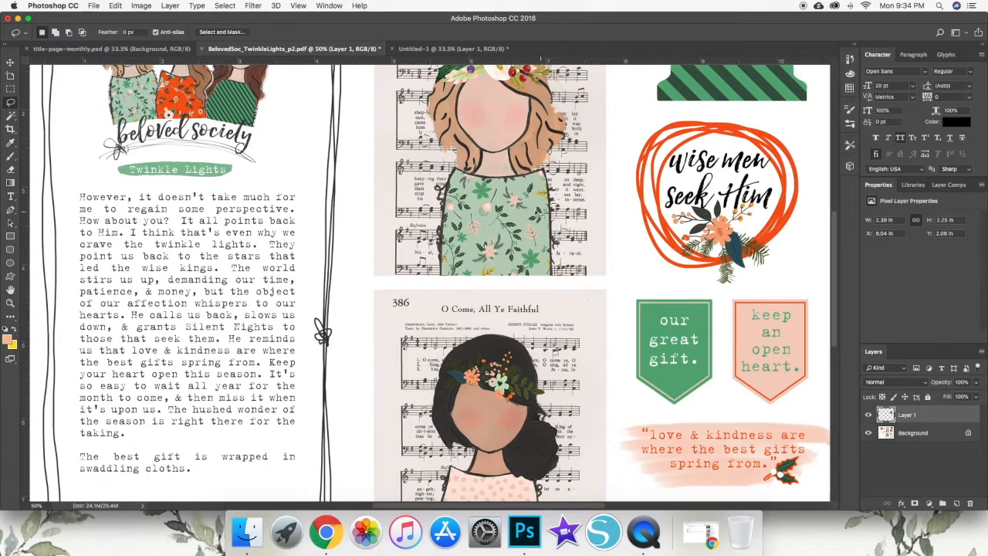
scroll(601, 179, up, 3)
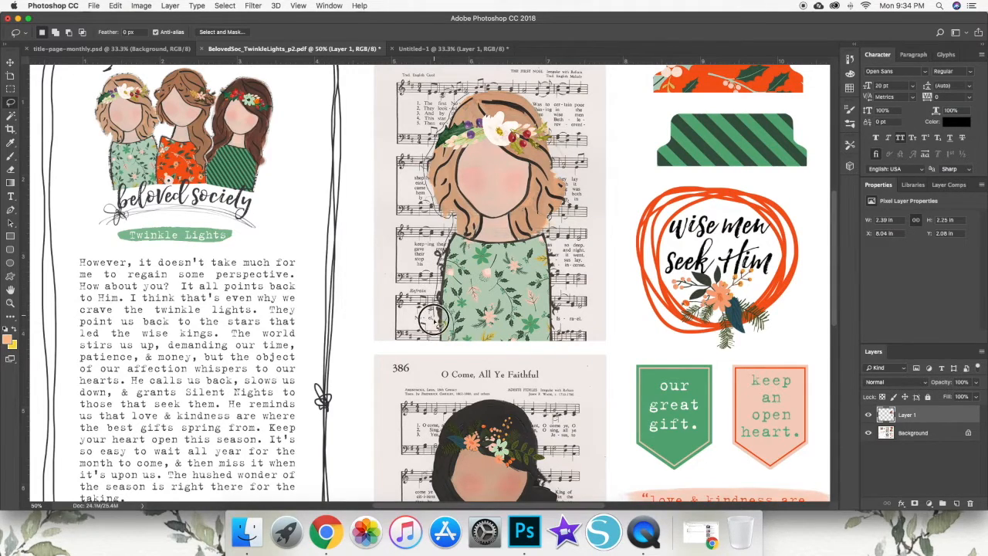
mouse_move(449, 341)
mouse_down()
mouse_move(555, 342)
mouse_move(556, 261)
mouse_up()
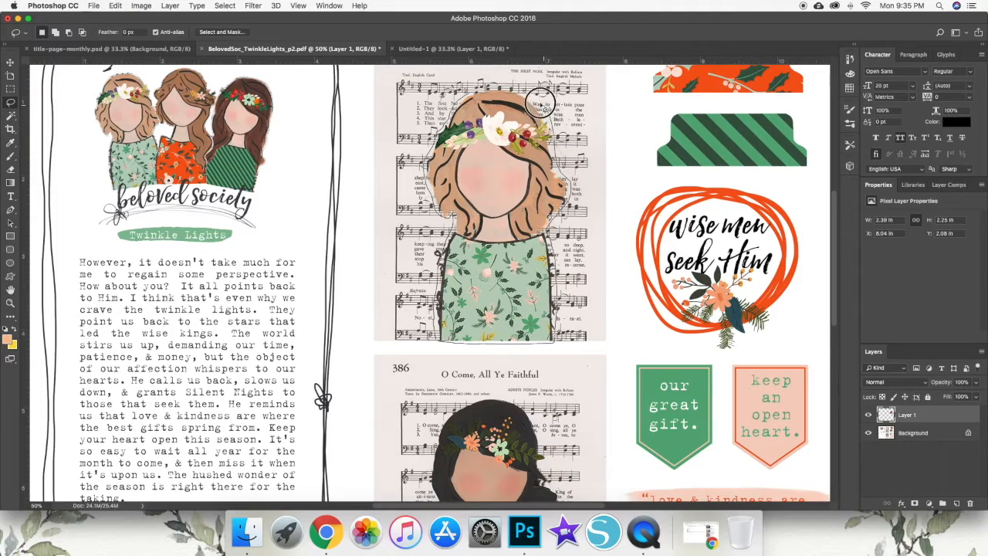
click(468, 92)
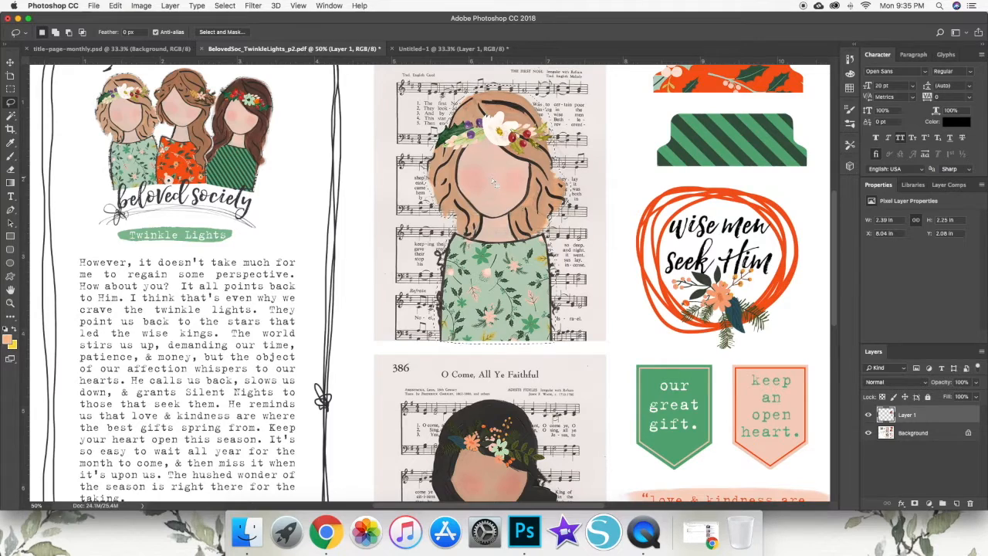
- Try to copy the lassoed girl to a new layer while Layer 1 is active
right_click(493, 179)
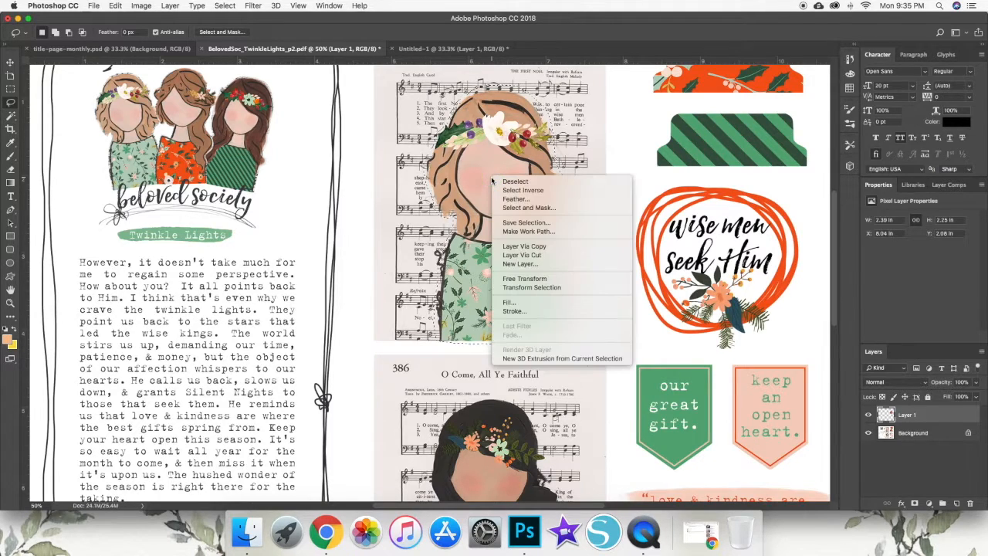
click(531, 247)
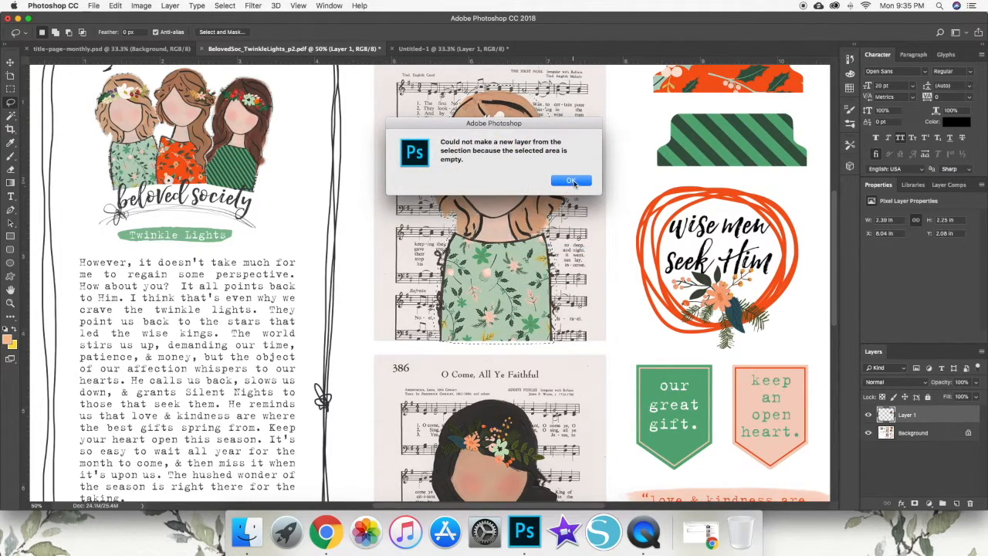
click(572, 180)
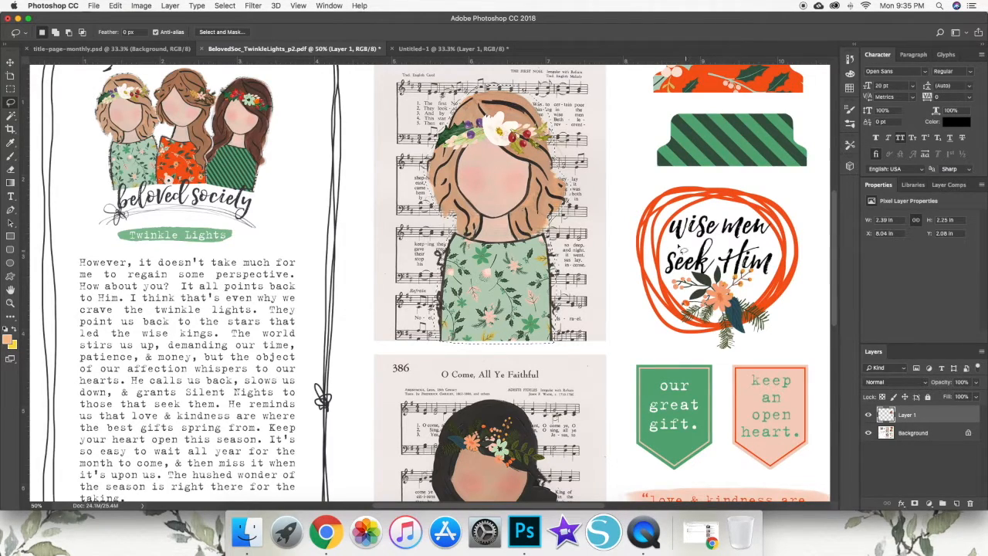
- Copy the lassoed girl from the Background layer to a new layer
click(928, 436)
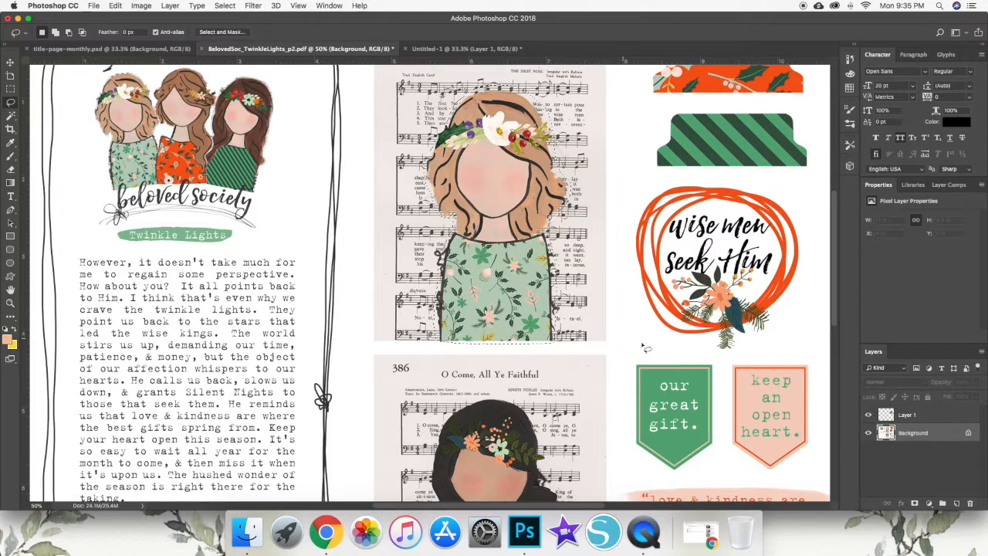
right_click(505, 187)
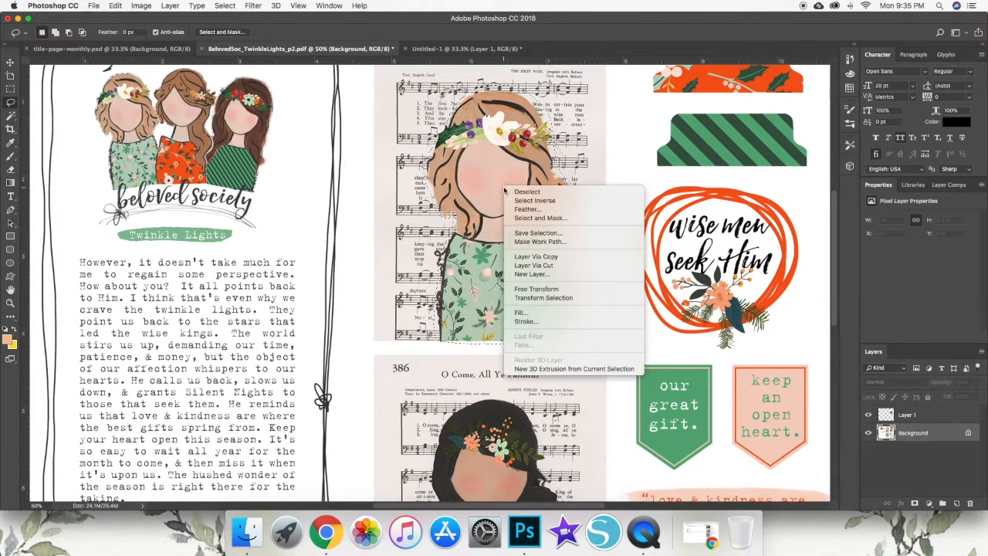
click(564, 257)
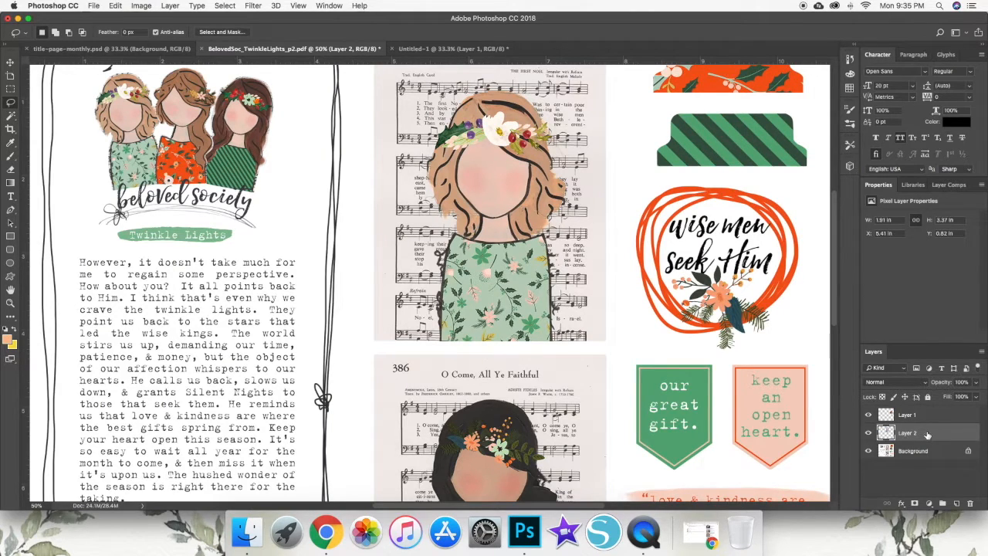
- Check the edges of the girl cutout with Layer 1 and the Background hidden, and show the Background again
click(868, 415)
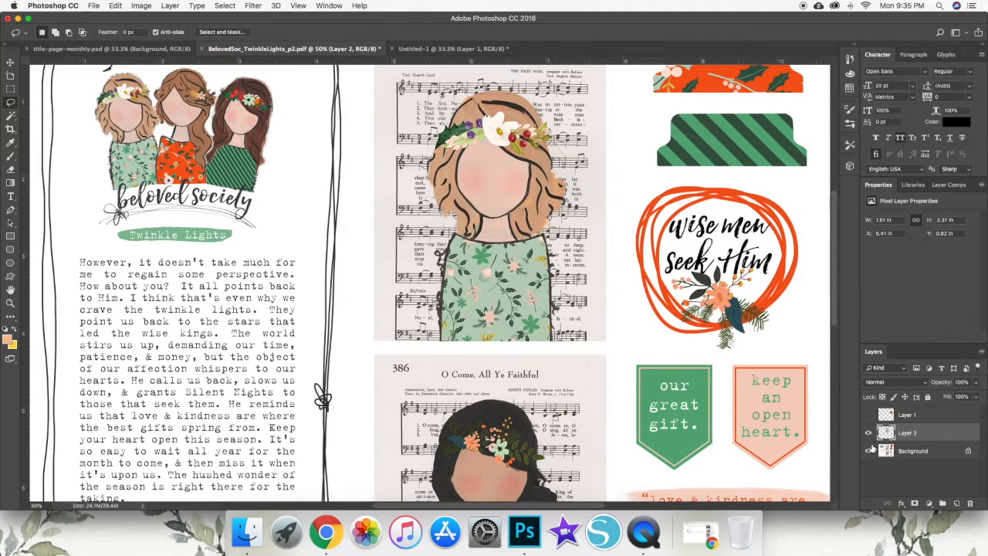
click(869, 450)
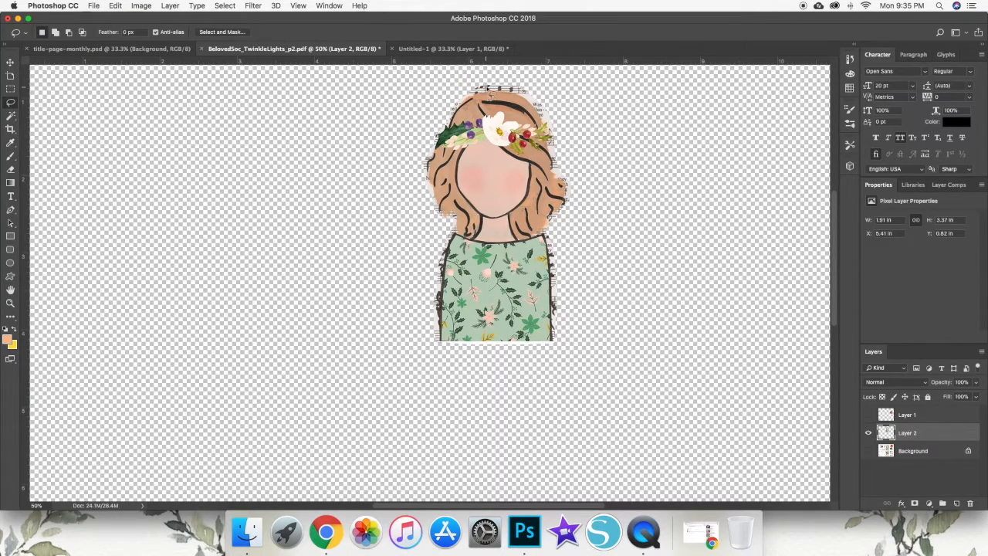
click(552, 221)
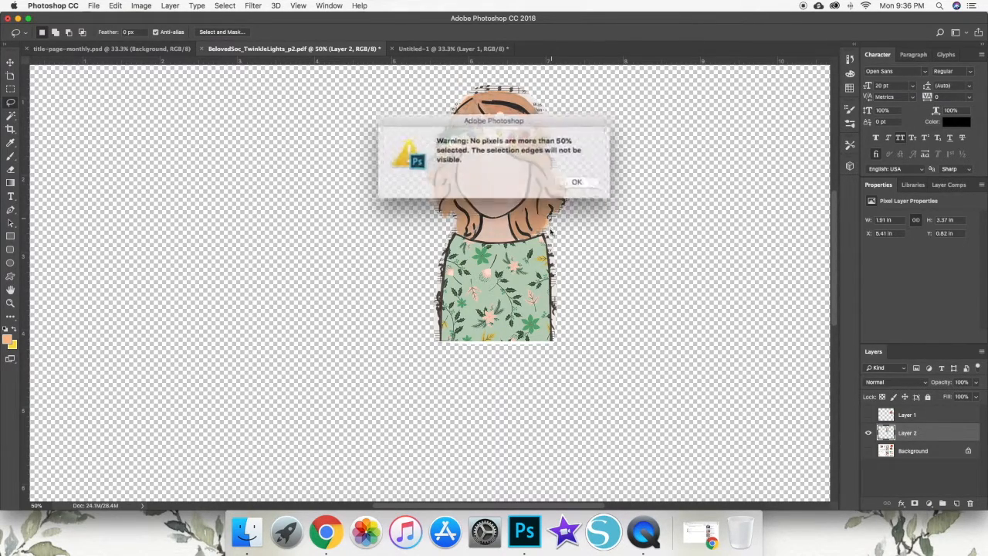
click(563, 185)
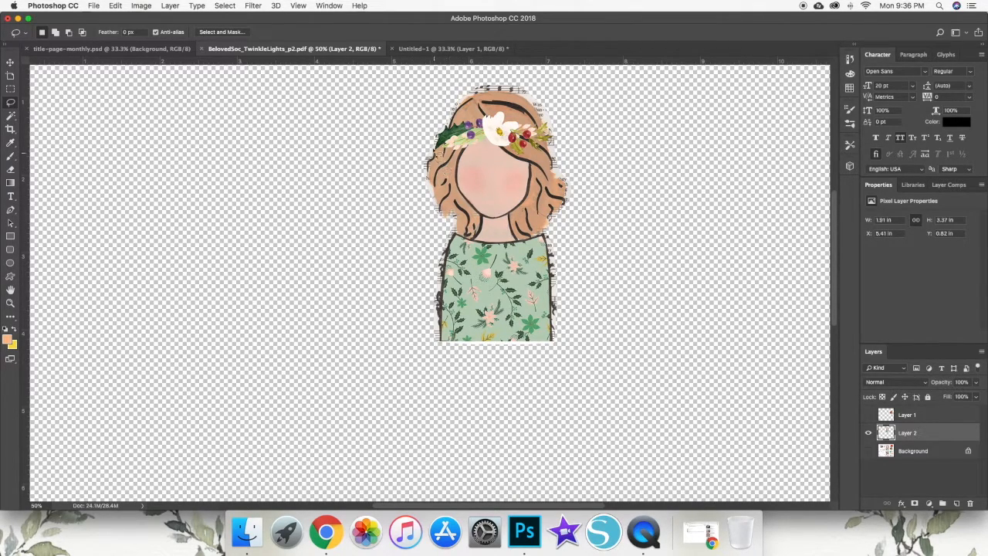
scroll(803, 438, right, 1)
click(867, 450)
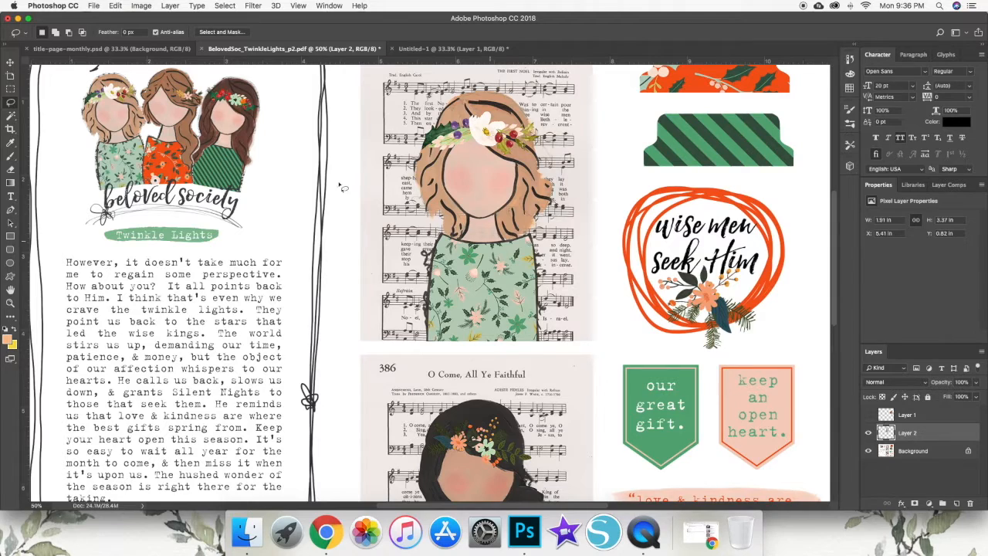
- Copy the girl cutout layer from the PDF into the Untitled-1 document with the Move tool
click(10, 62)
scroll(87, 99, left, 1)
drag(488, 205, 334, 189)
scroll(359, 162, left, 1)
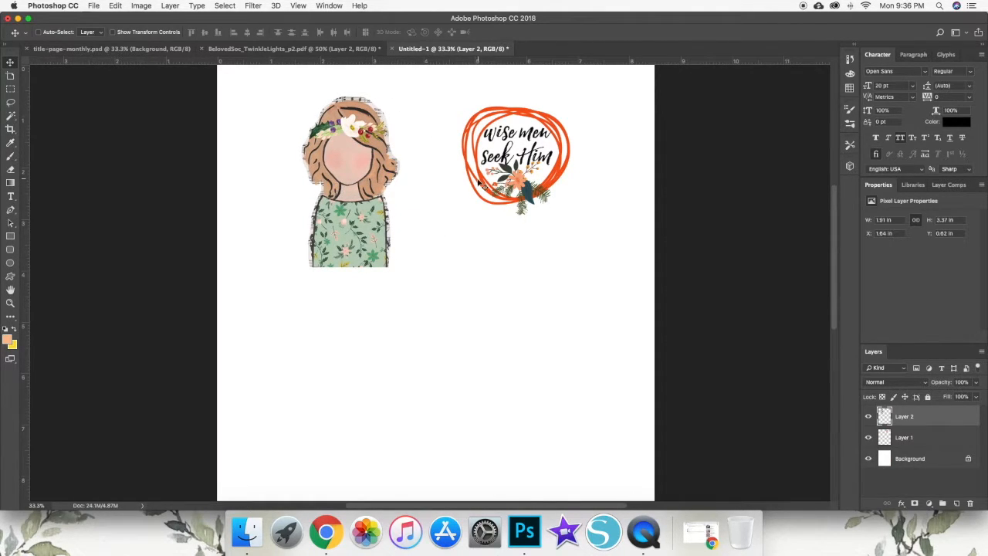
- Arrange the girl near the page's upper-left corner, with the "wise men seek Him" graphic close beside her head
drag(367, 140, 318, 123)
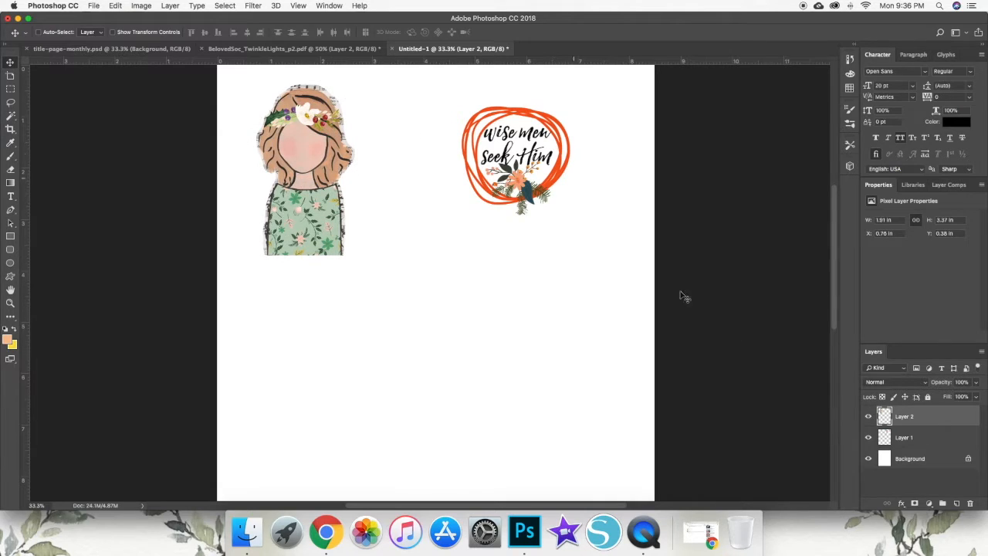
click(946, 439)
drag(517, 161, 409, 132)
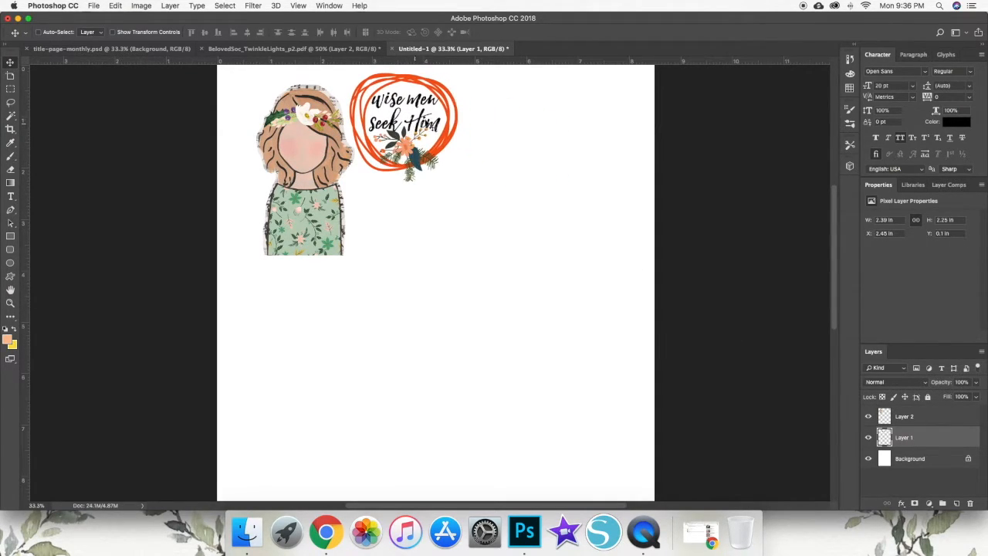
- Examine the remaining graphics on the PDF page, including the banners, quote, joy sprig, heart and second girl card
click(266, 49)
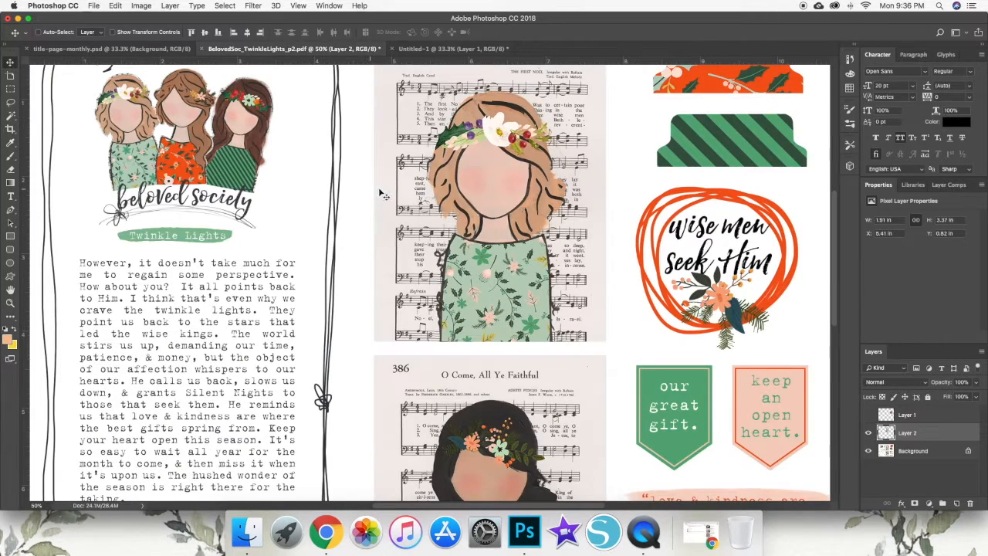
scroll(639, 167, right, 5)
scroll(645, 167, down, 5)
scroll(646, 168, down, 5)
scroll(536, 215, left, 2)
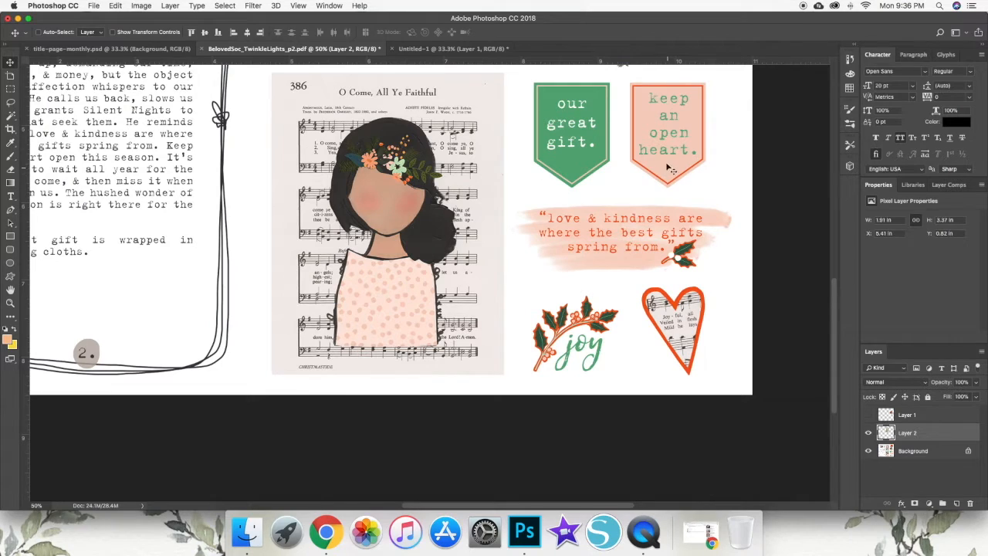
scroll(561, 185, up, 5)
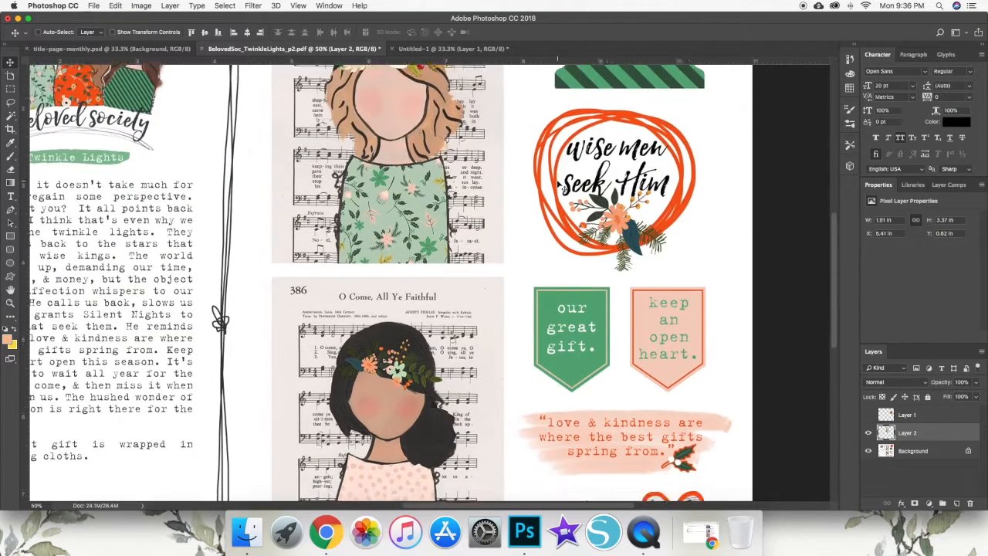
scroll(591, 174, down, 3)
scroll(618, 116, up, 3)
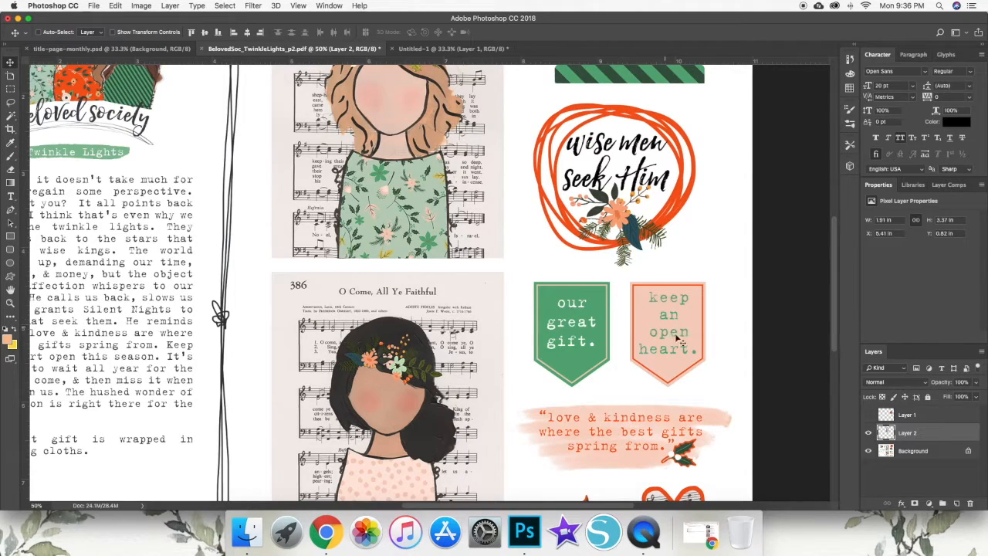
scroll(674, 336, down, 4)
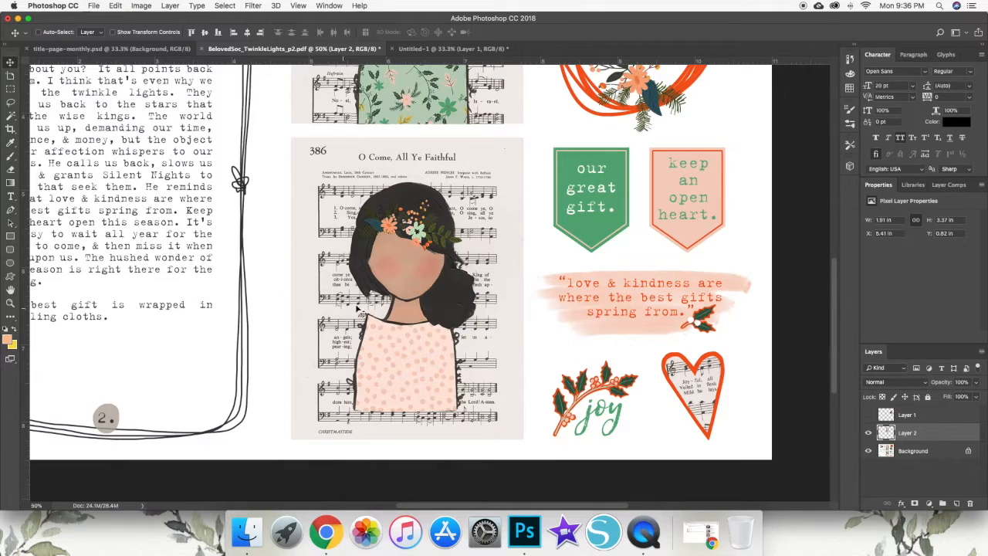
scroll(536, 301, left, 5)
scroll(316, 247, up, 5)
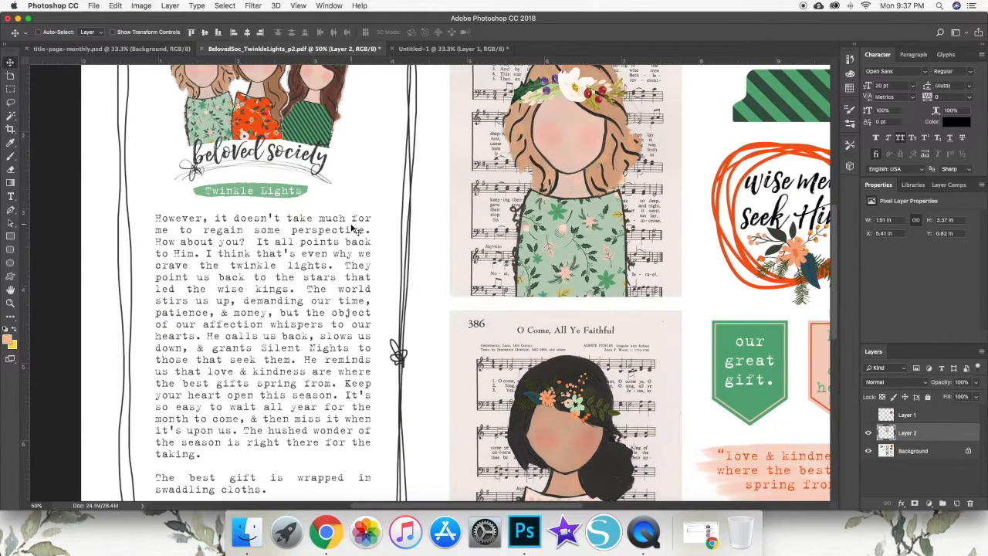
scroll(531, 222, right, 3)
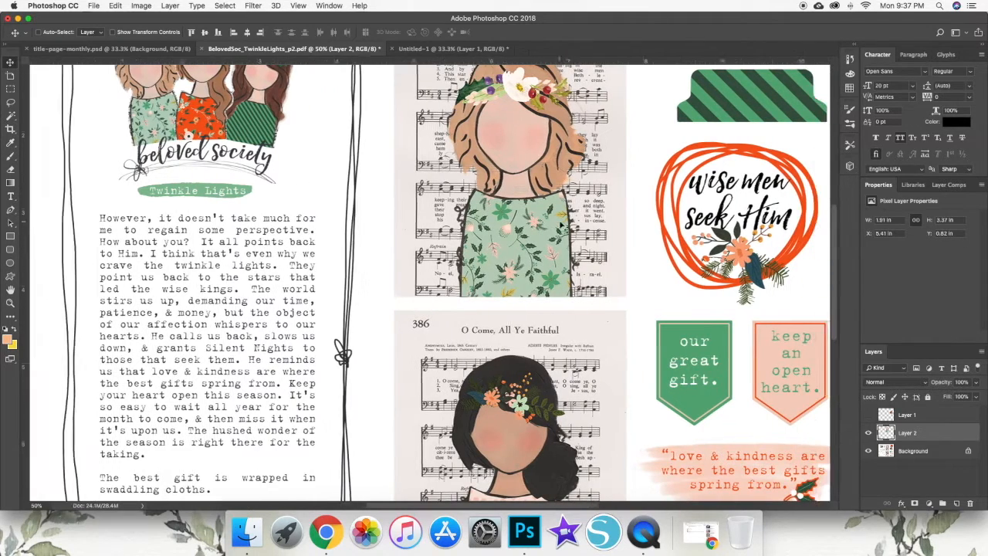
scroll(635, 227, down, 5)
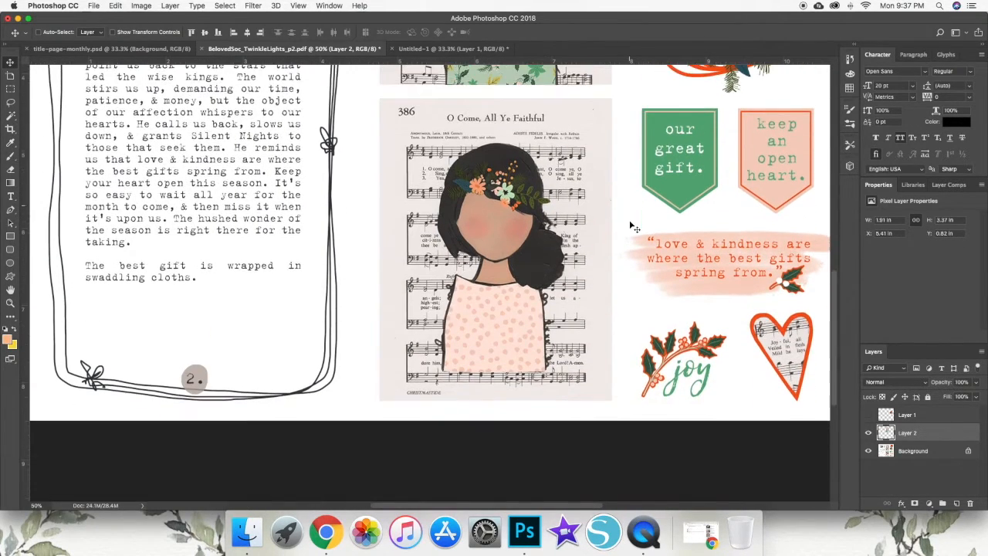
scroll(610, 202, right, 3)
scroll(609, 201, up, 3)
scroll(608, 201, right, 1)
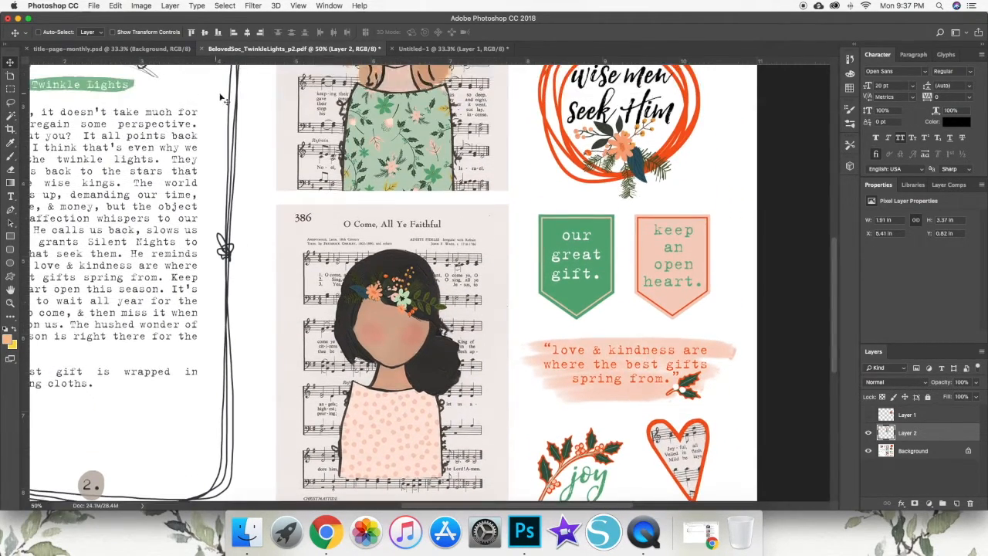
click(91, 5)
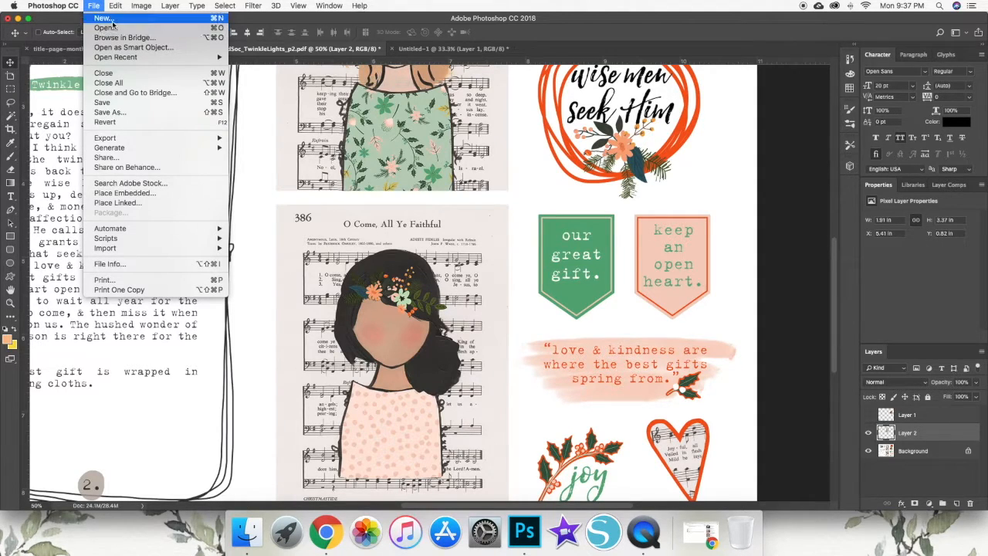
key(Escape)
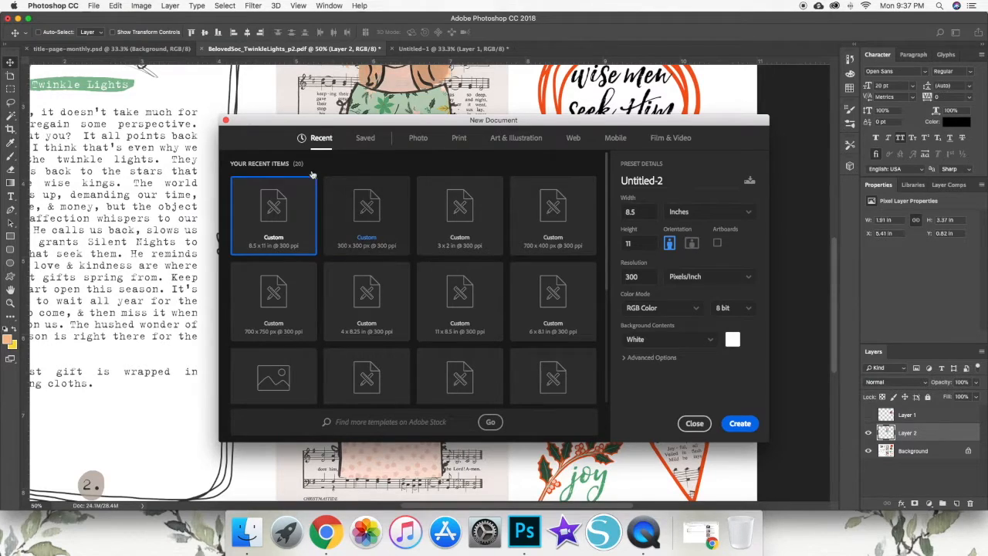
click(226, 119)
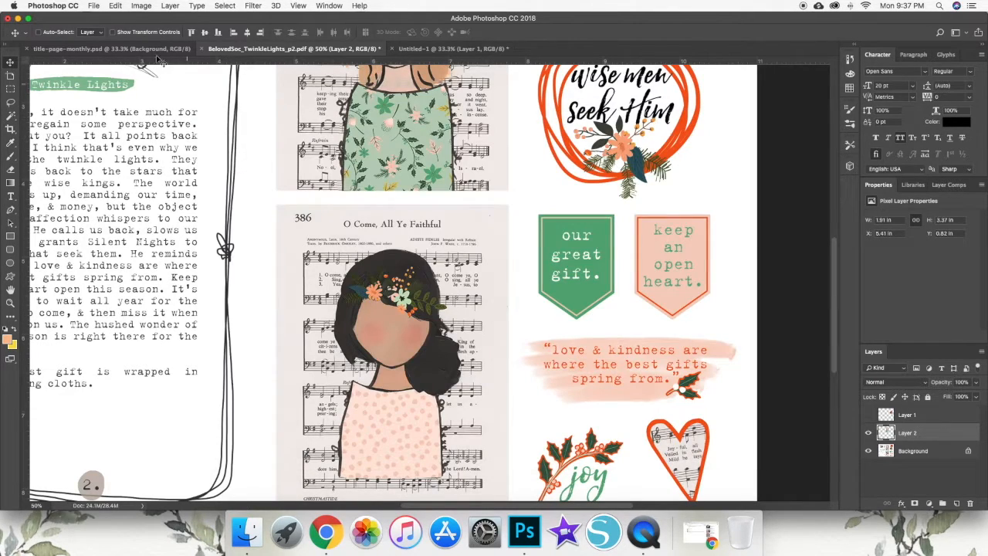
- Open IF_BelovedSoc_HeartSoul_p1.pdf from the Planner Digitals folder
click(93, 6)
click(274, 124)
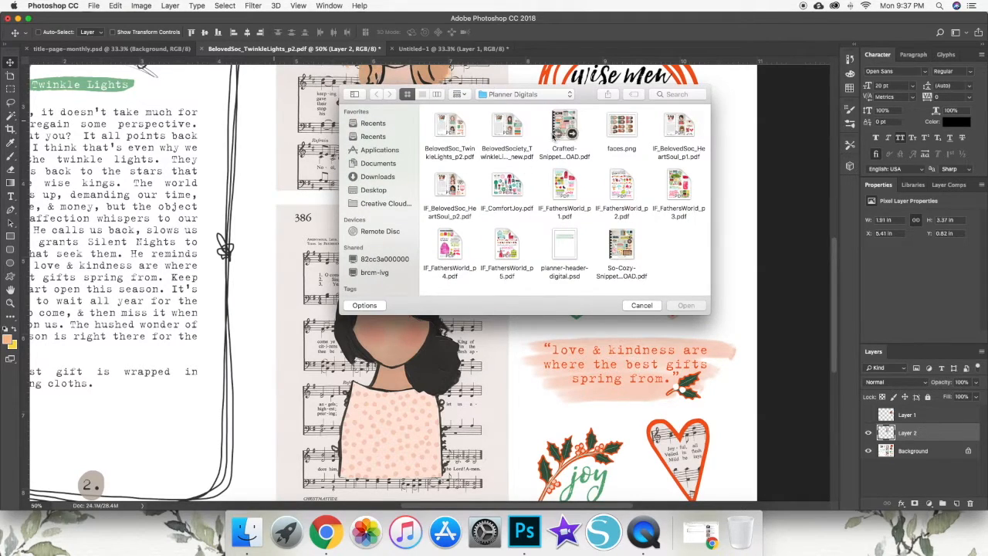
click(684, 127)
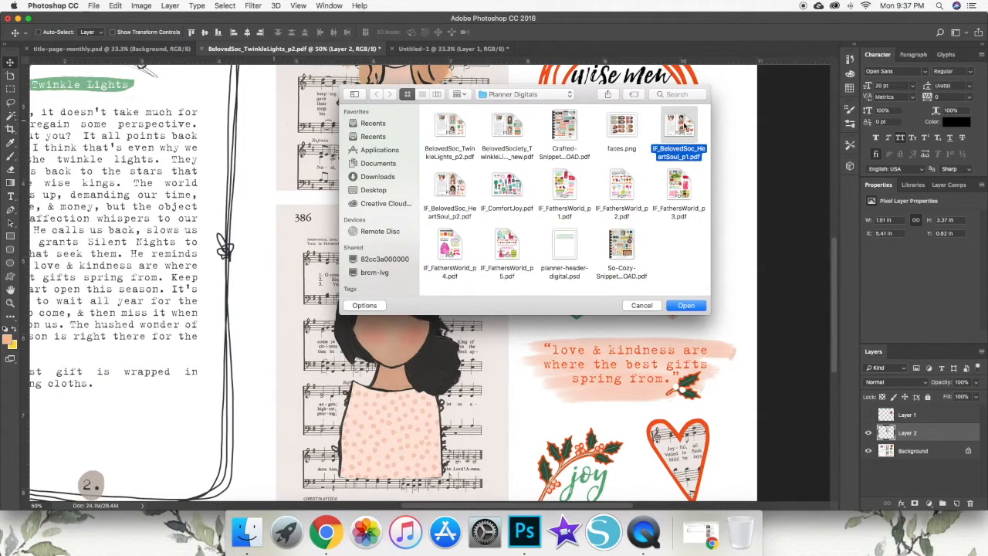
click(681, 309)
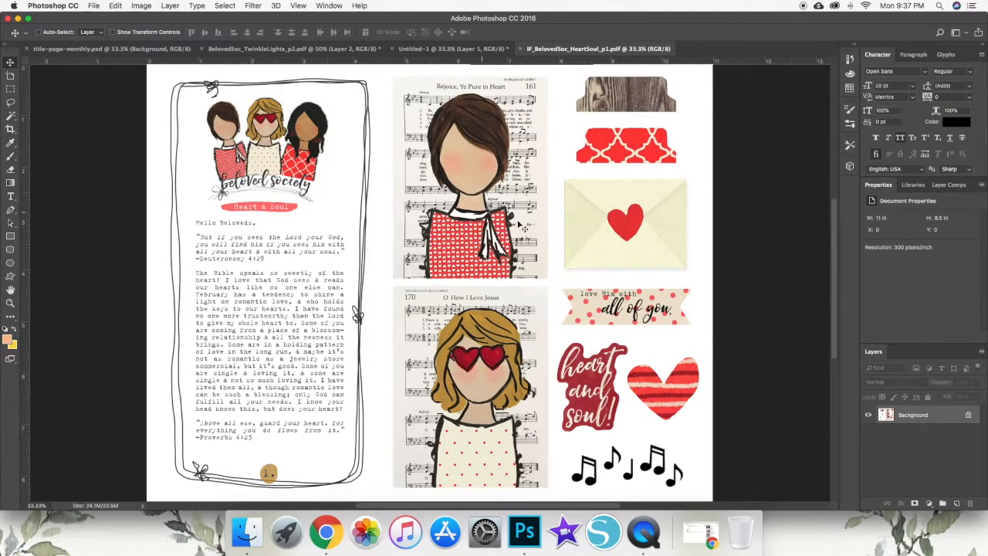
- Select the "Rejoice, Ye Pure in Heart" girl card with a rectangular marquee and copy it to a new layer
click(11, 90)
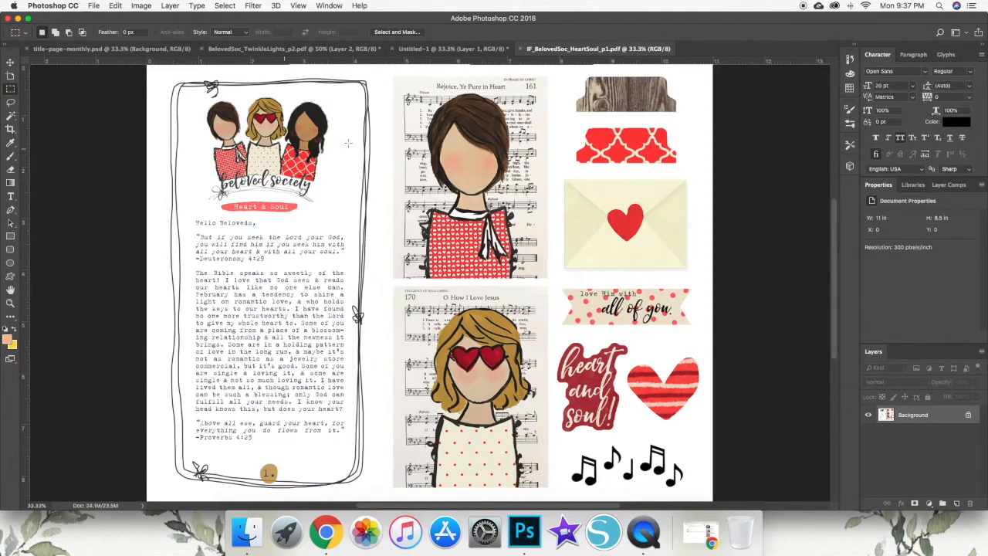
drag(393, 75, 540, 279)
right_click(477, 170)
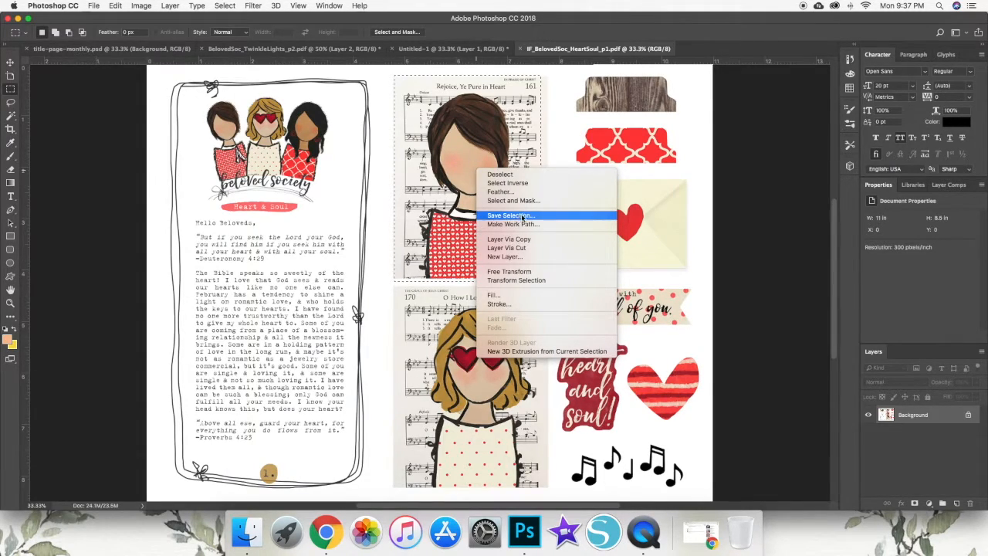
click(530, 238)
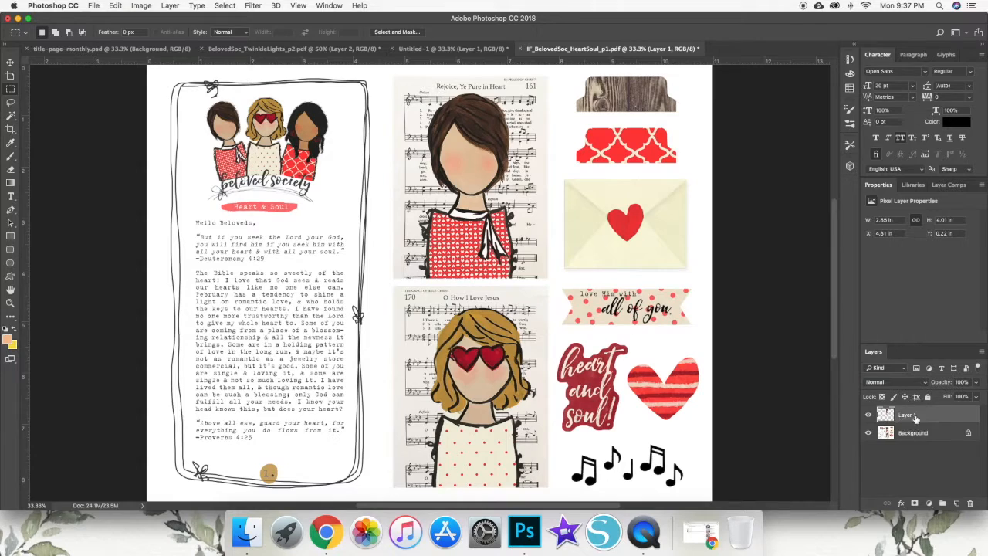
- Copy the girl card layer into the Untitled-1 document with the Move tool, placing it beside the "wise men seek Him" graphic
click(10, 61)
scroll(312, 208, right, 1)
drag(470, 199, 539, 178)
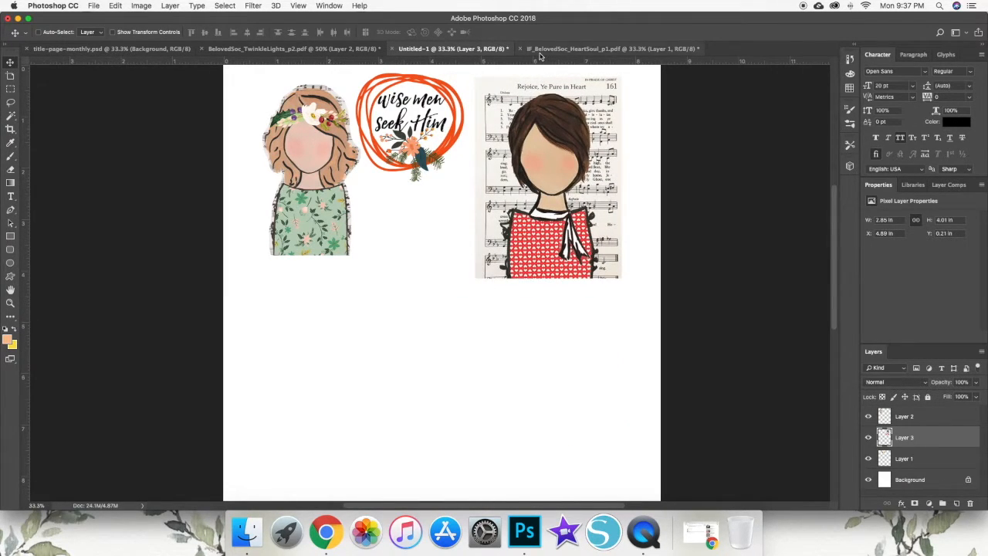
- Return to the IF_BelovedSoc_HeartSoul_p1.pdf document and draw a rectangular selection around the heart envelope
click(563, 49)
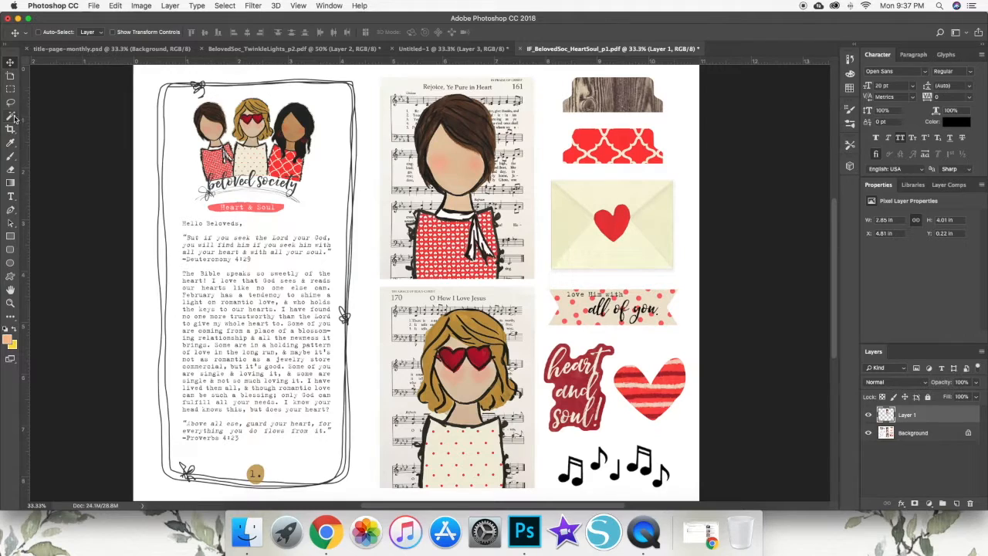
click(10, 89)
drag(544, 174, 679, 277)
scroll(636, 225, left, 1)
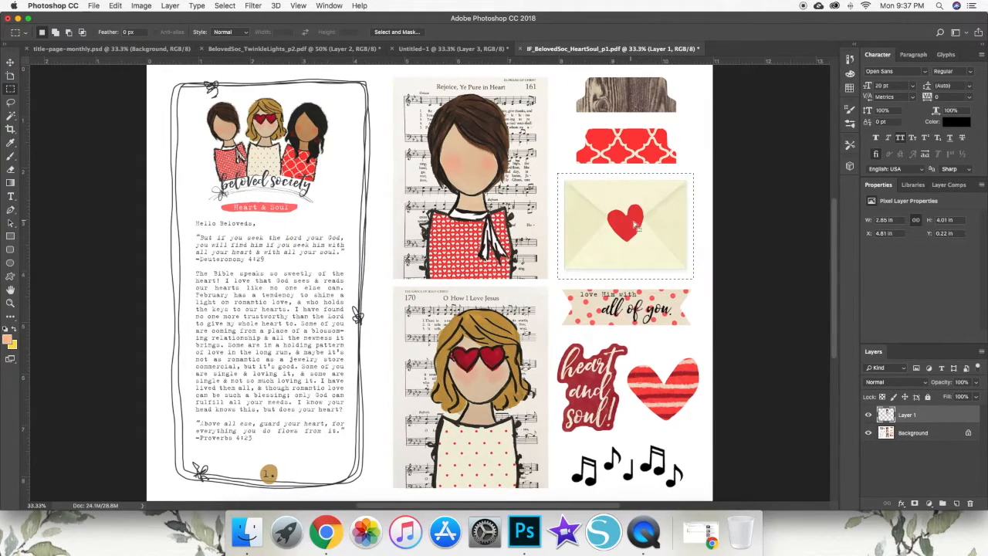
- Try to copy the selected envelope area to a new layer while Layer 1 is active
right_click(632, 219)
click(677, 291)
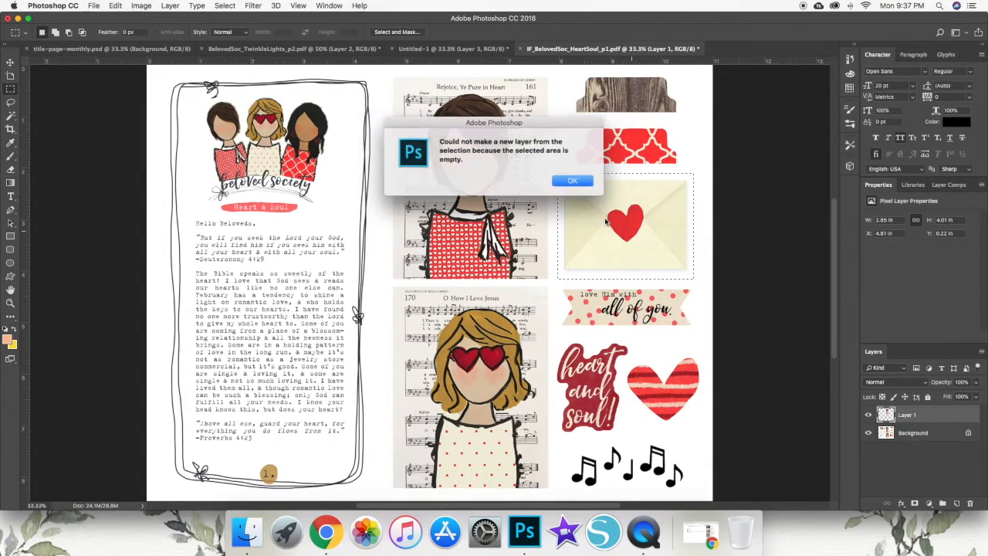
click(567, 180)
- Make the Background layer active and copy the selected envelope from it to a new layer
click(895, 433)
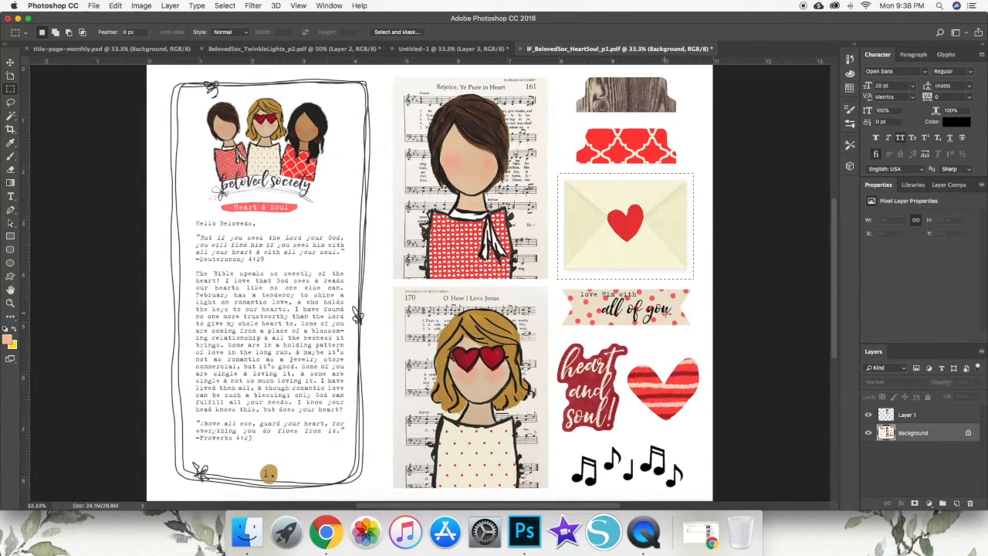
right_click(617, 230)
click(637, 280)
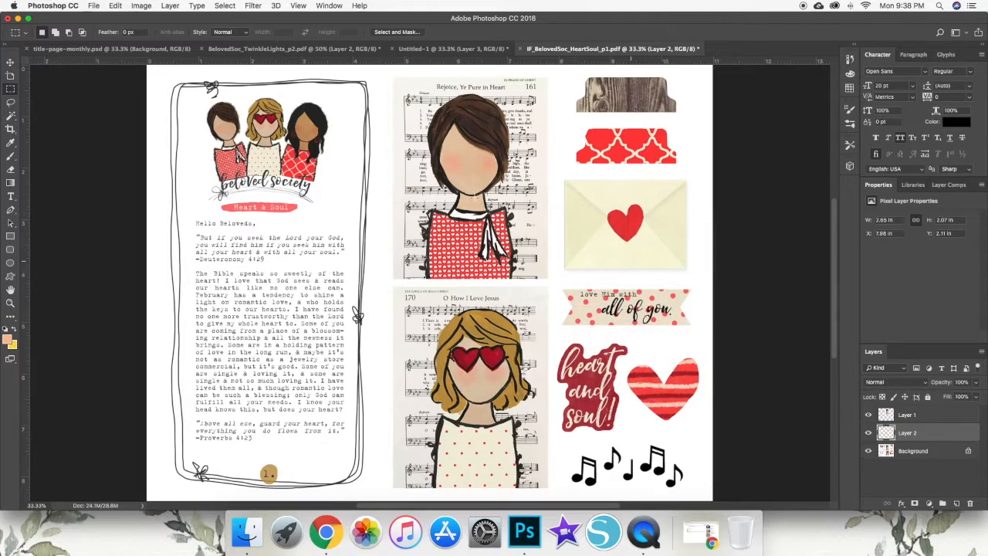
- Copy the envelope layer into the Untitled-1 document with the Move tool, placing it below the "wise men seek Him" graphic
click(10, 62)
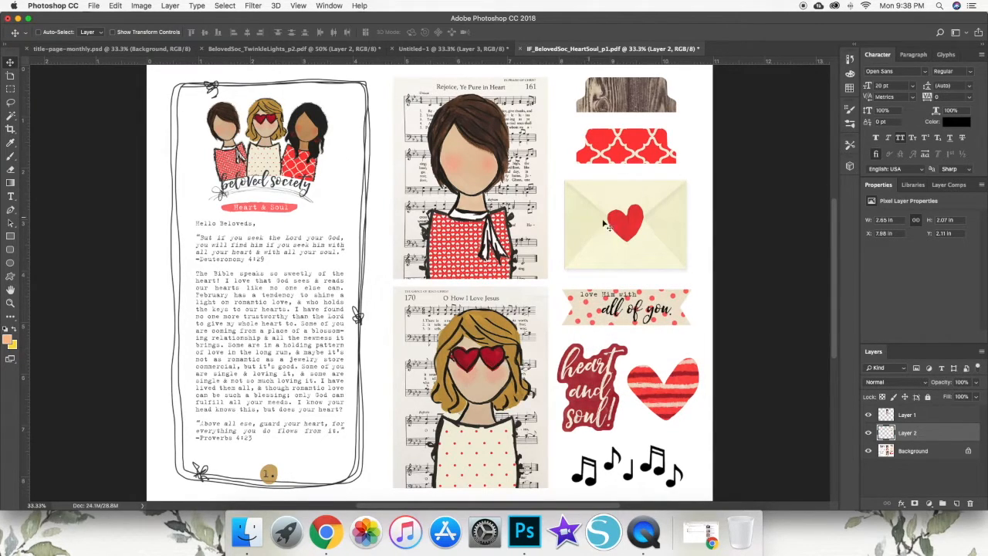
click(626, 232)
drag(626, 231, 397, 309)
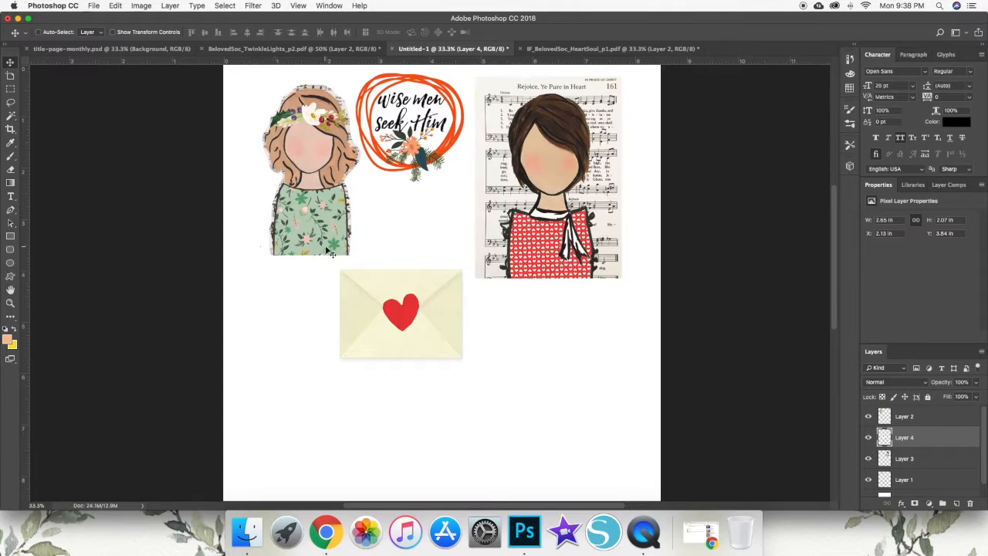
scroll(363, 294, right, 1)
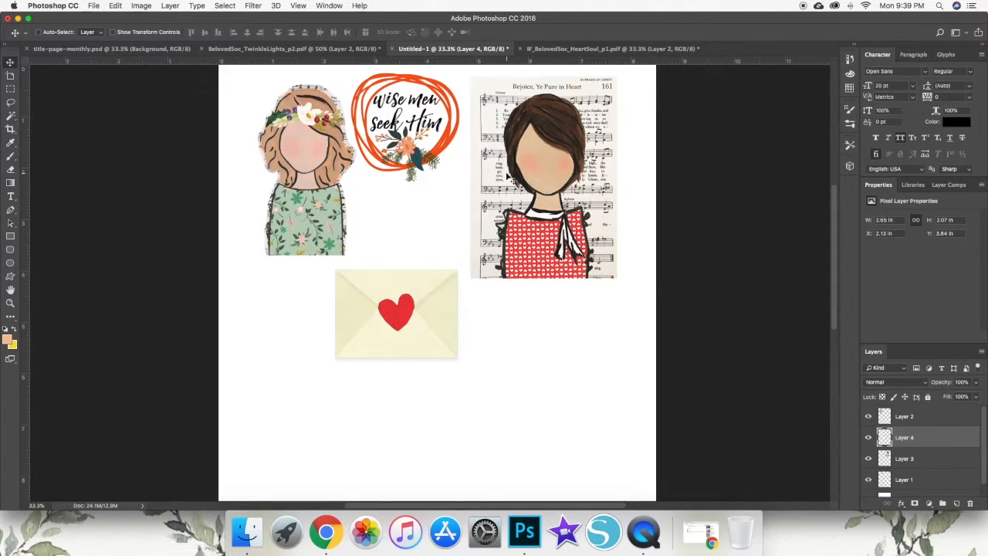